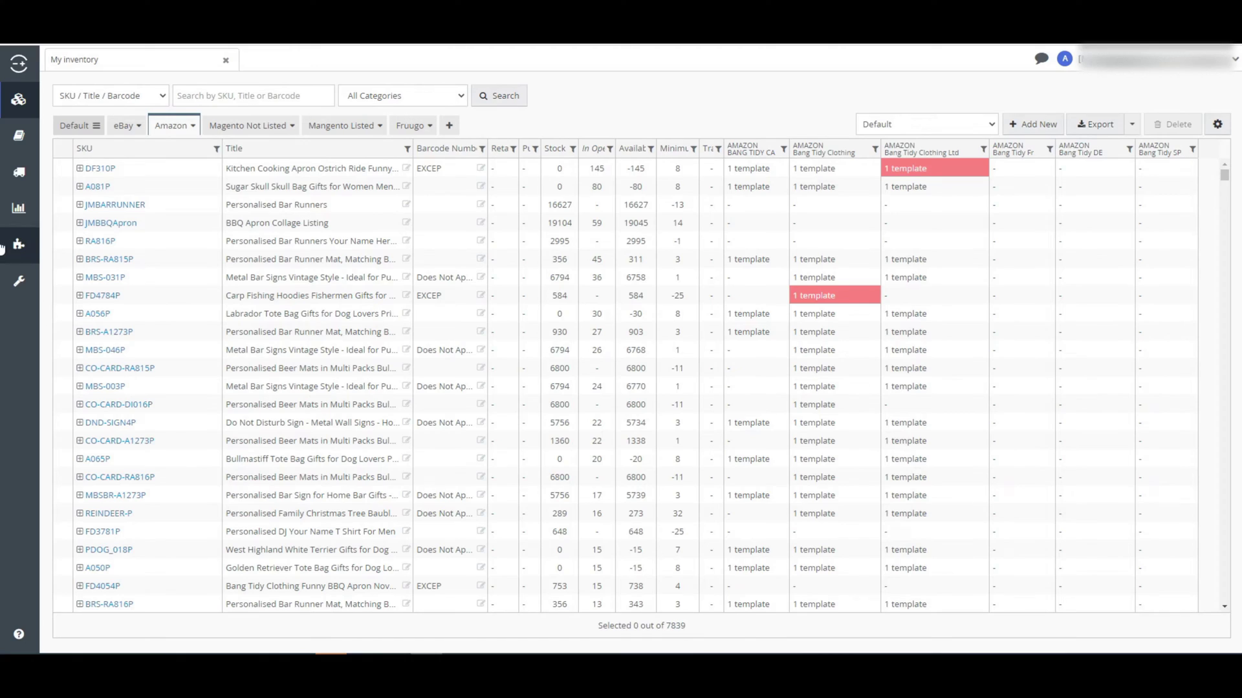
- Open the eBay configurators list from Settings under Configurators
{"action": "left_click", "coordinate": [20, 284]}
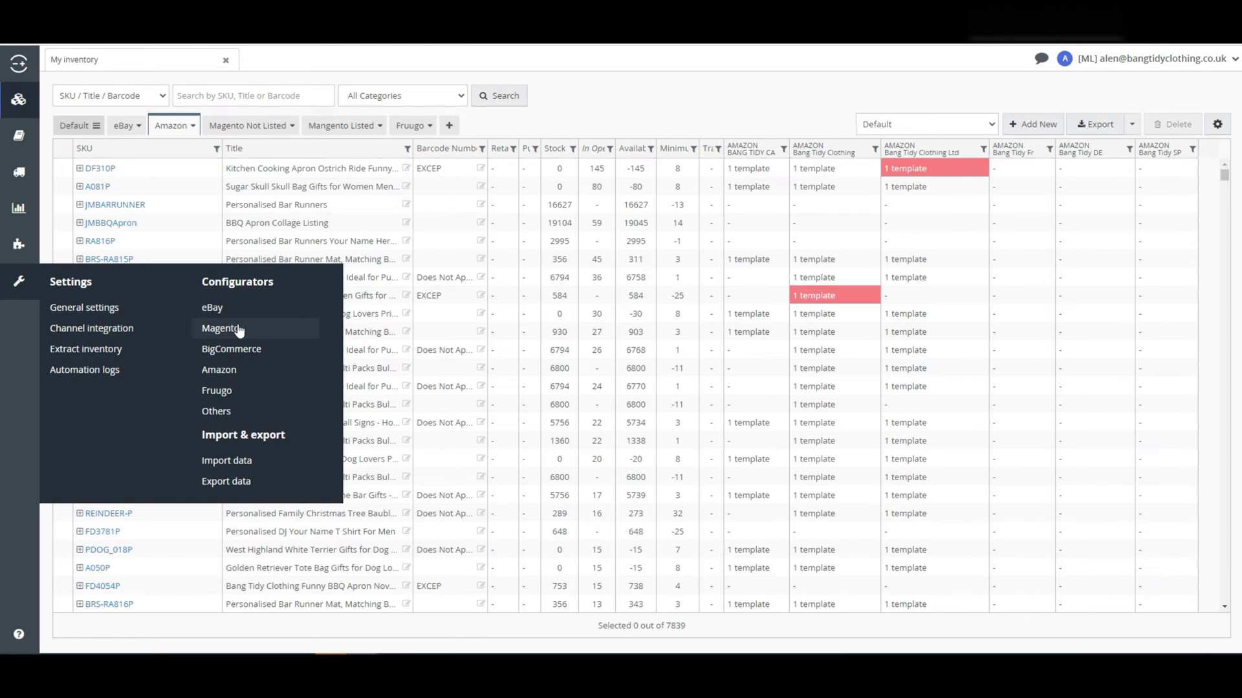
{"action": "left_click", "coordinate": [220, 309]}
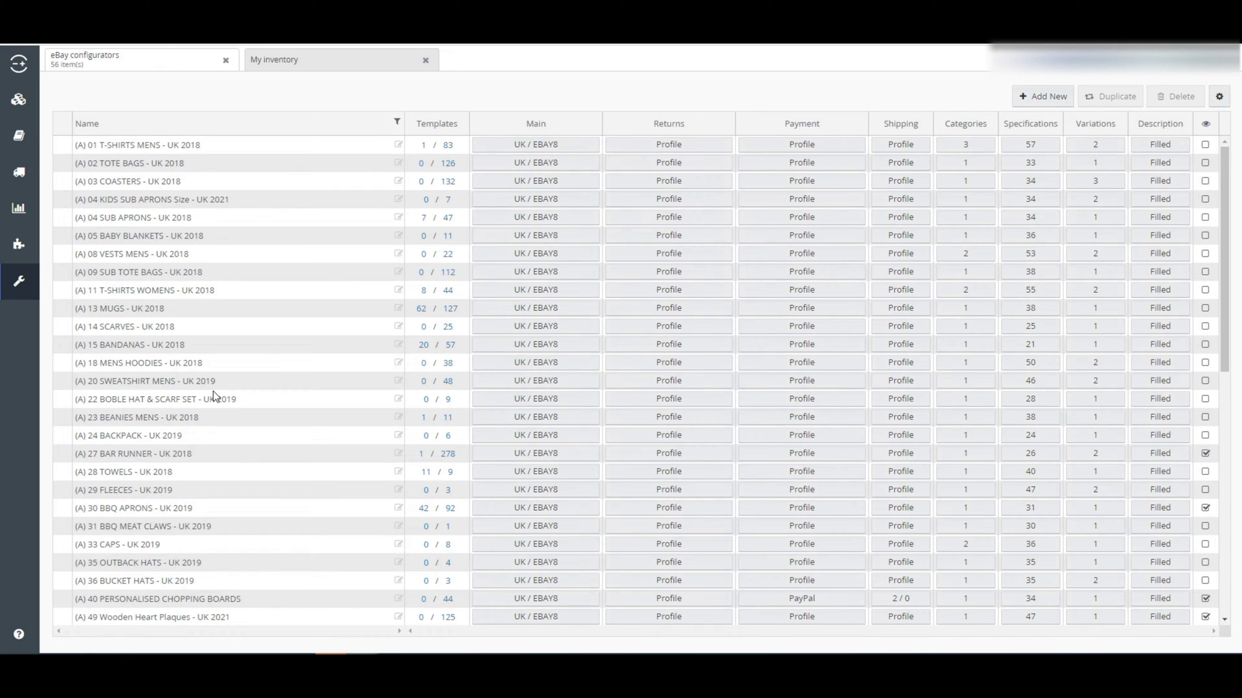
- Add a new configurator named eBay_New_Config on the existing eBay account
{"action": "left_click", "coordinate": [1043, 97]}
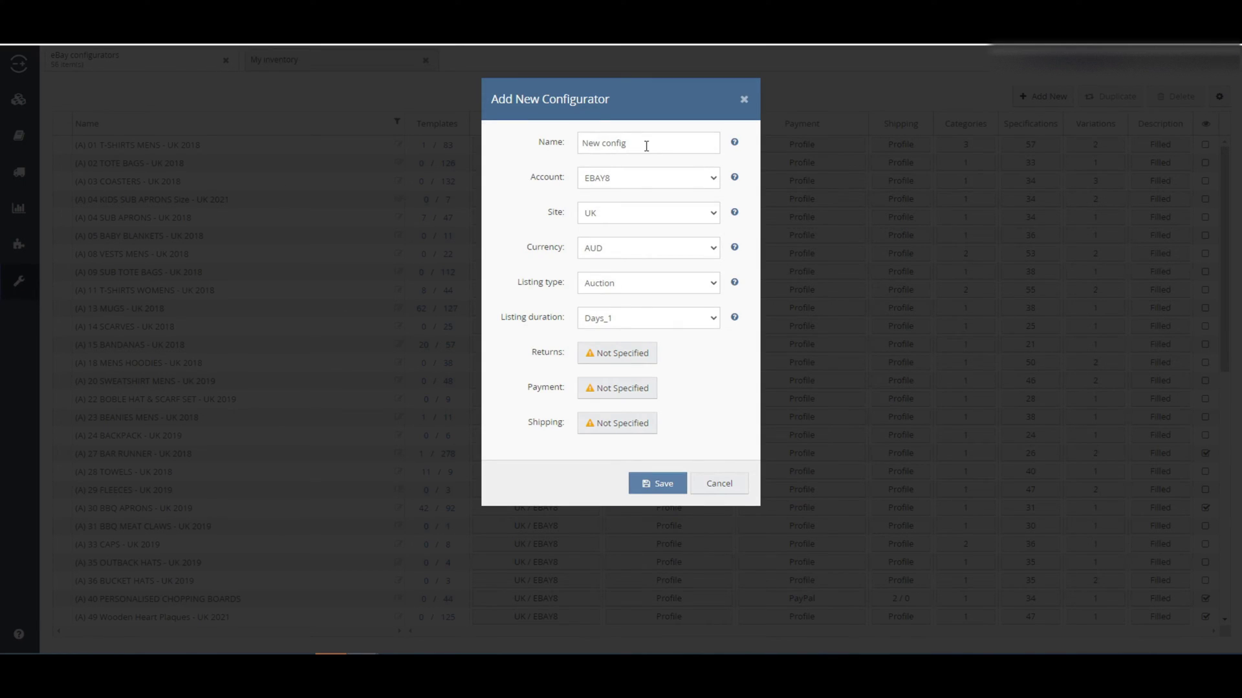
{"action": "left_click_drag", "start_coordinate": [645, 145], "coordinate": [582, 144]}
{"action": "type", "text": "eBay_New_Config"}
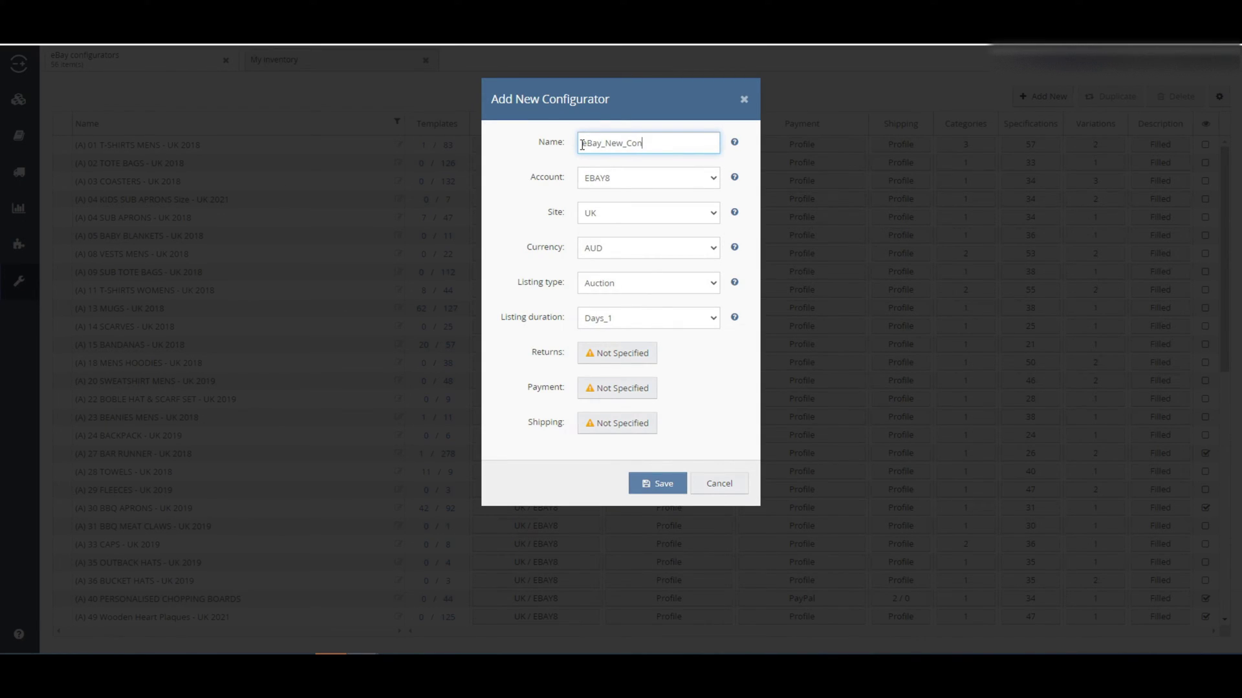
{"action": "left_click", "coordinate": [219, 391]}
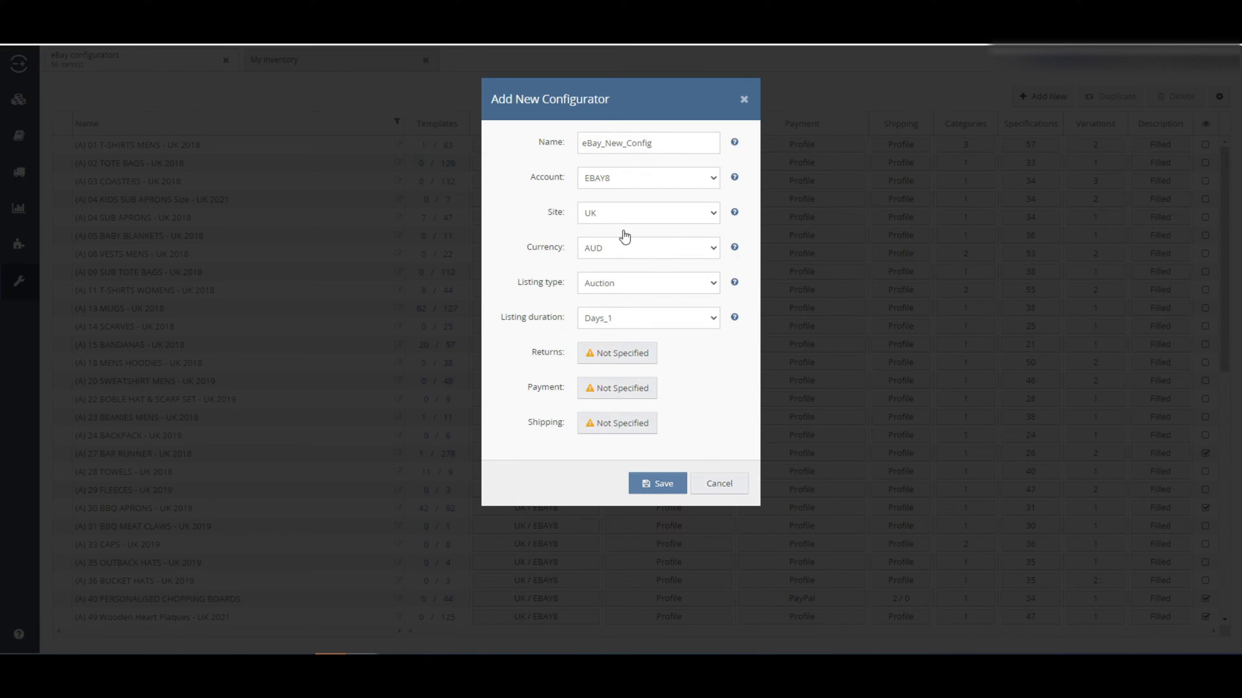
{"action": "left_click", "coordinate": [631, 188]}
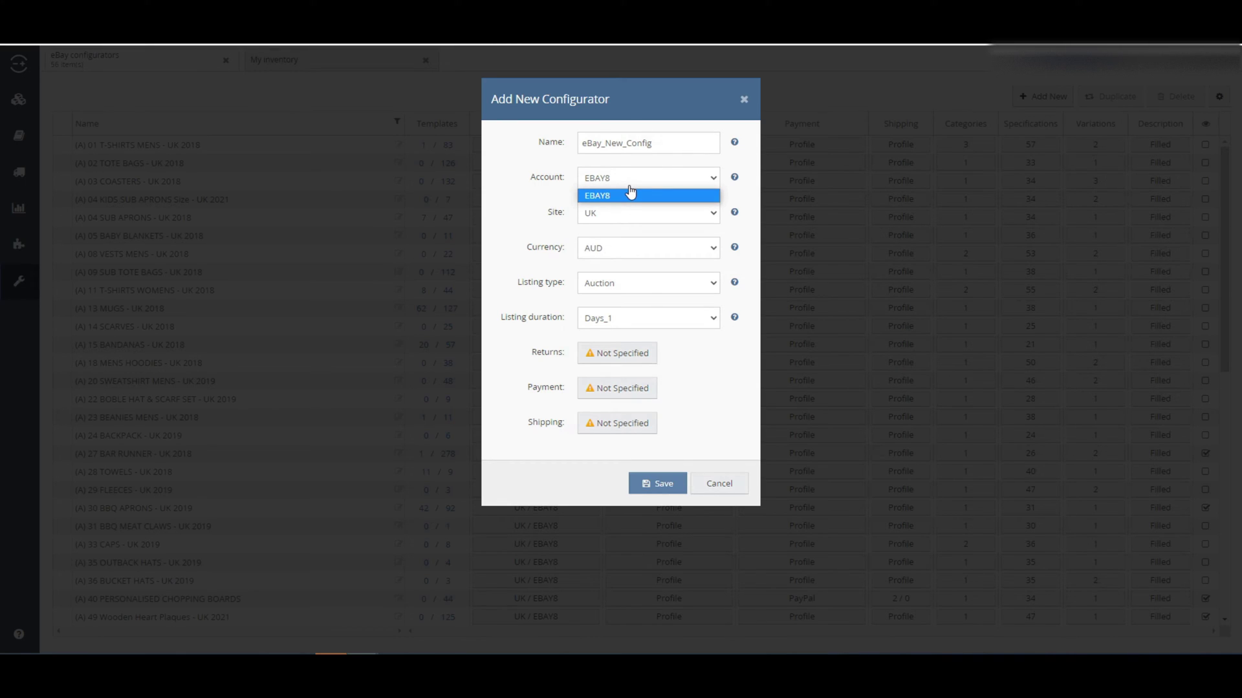
{"action": "left_click", "coordinate": [598, 197]}
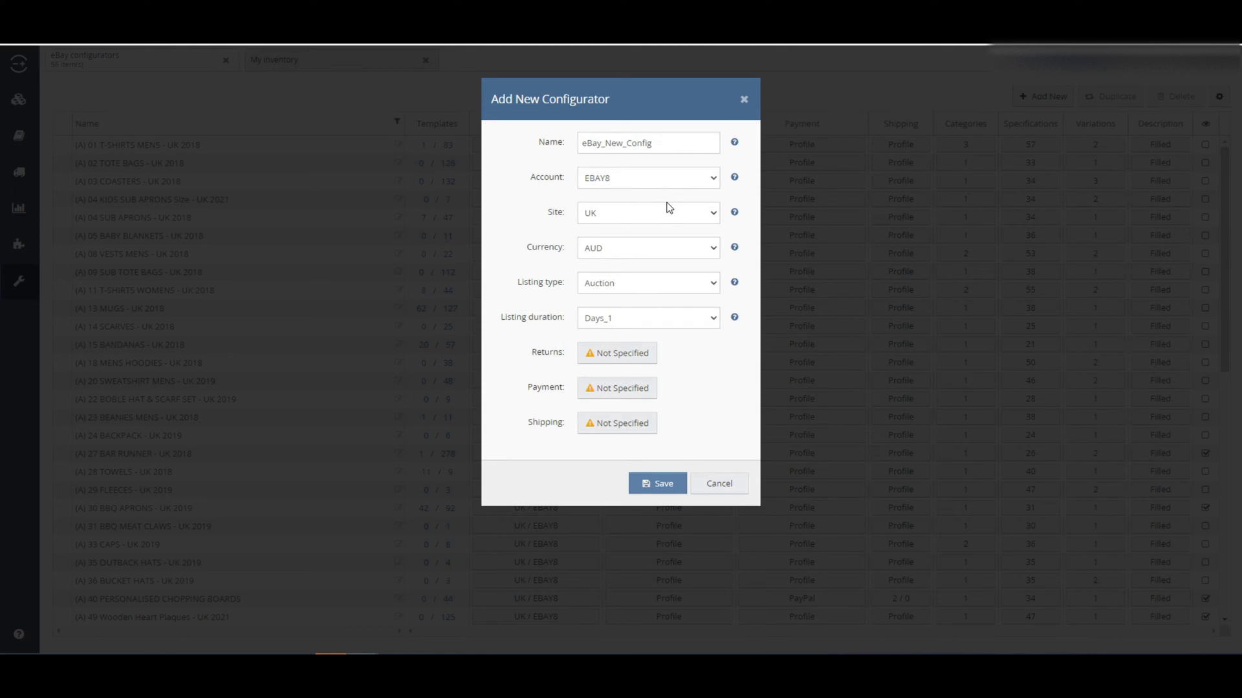
- Set site UK, currency GBP, FixedPriceItem listing type and GTC duration
{"action": "left_click", "coordinate": [611, 217]}
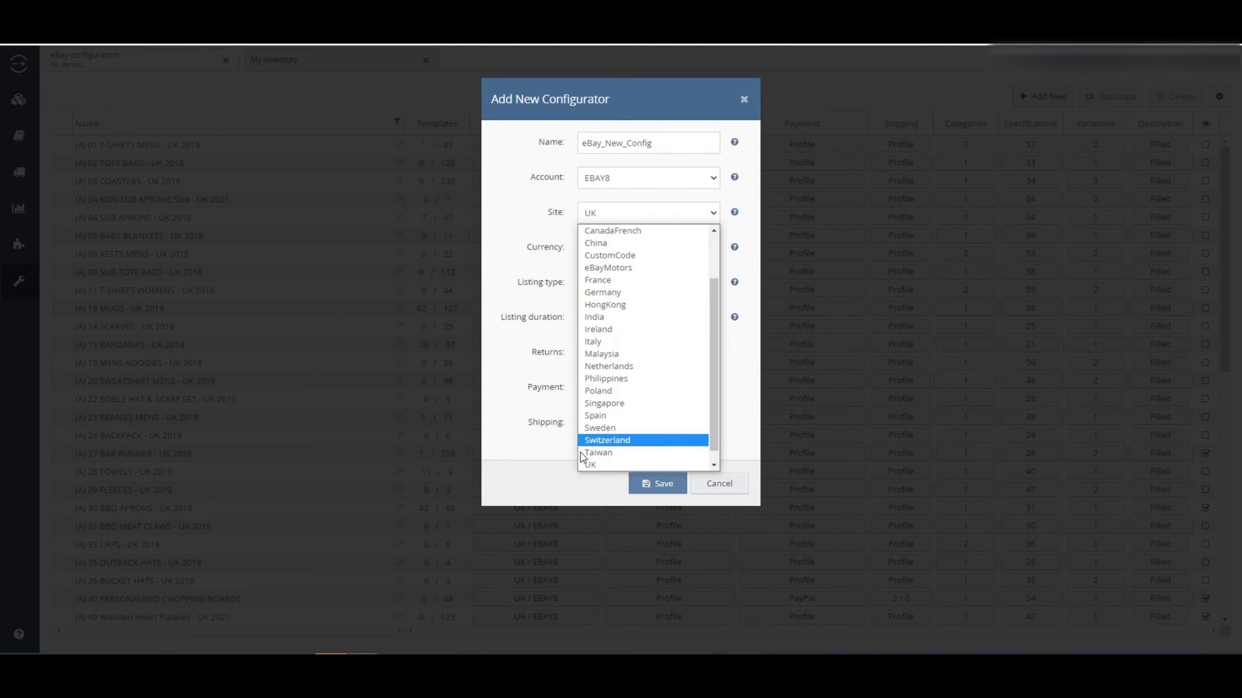
{"action": "left_click", "coordinate": [599, 464]}
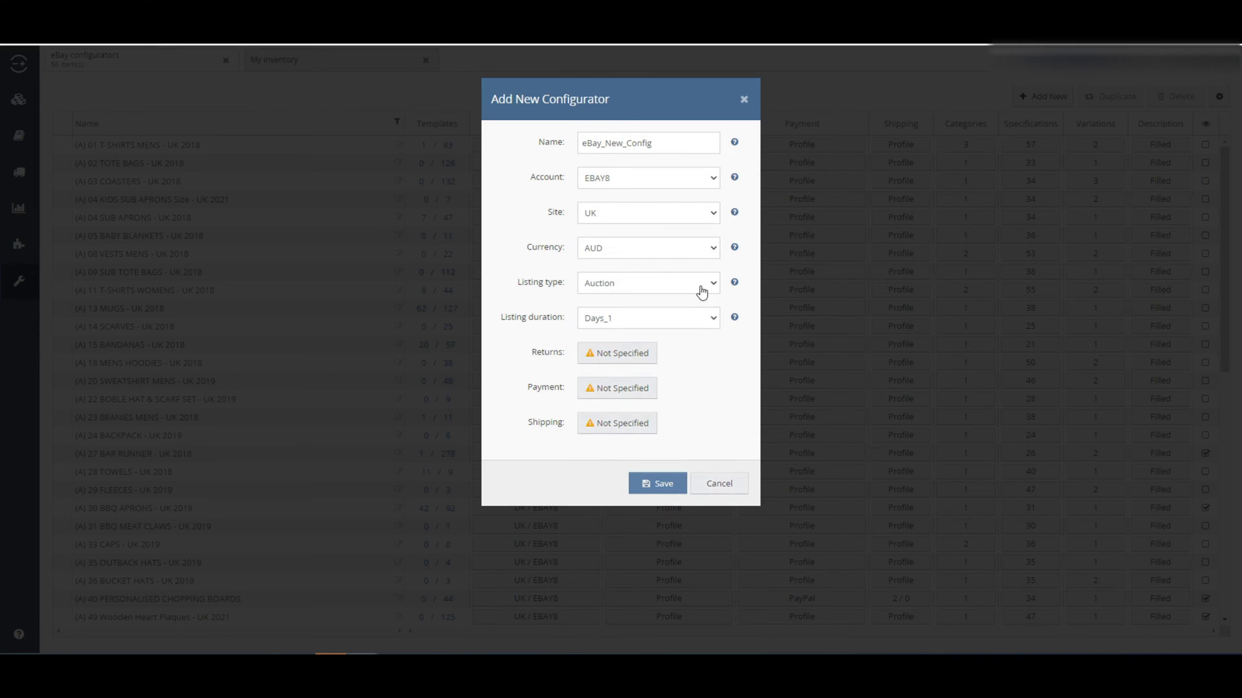
{"action": "left_click", "coordinate": [626, 252]}
{"action": "left_click", "coordinate": [617, 328]}
{"action": "left_click", "coordinate": [605, 295]}
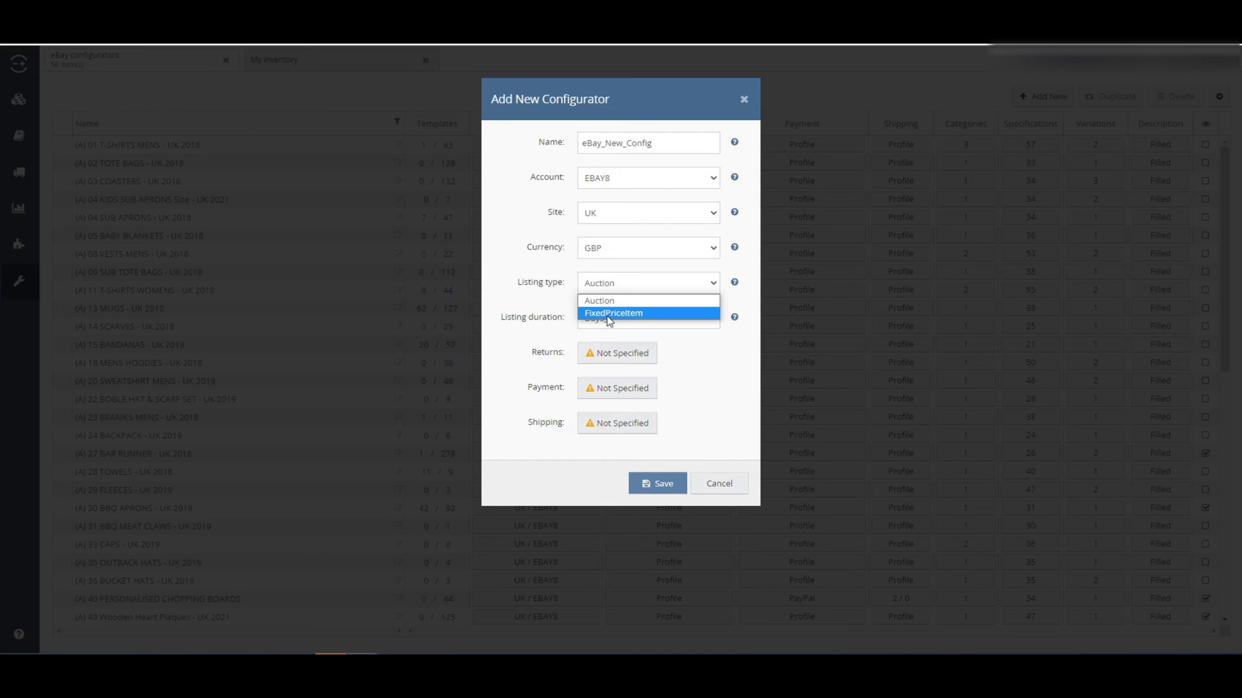
{"action": "left_click", "coordinate": [604, 313]}
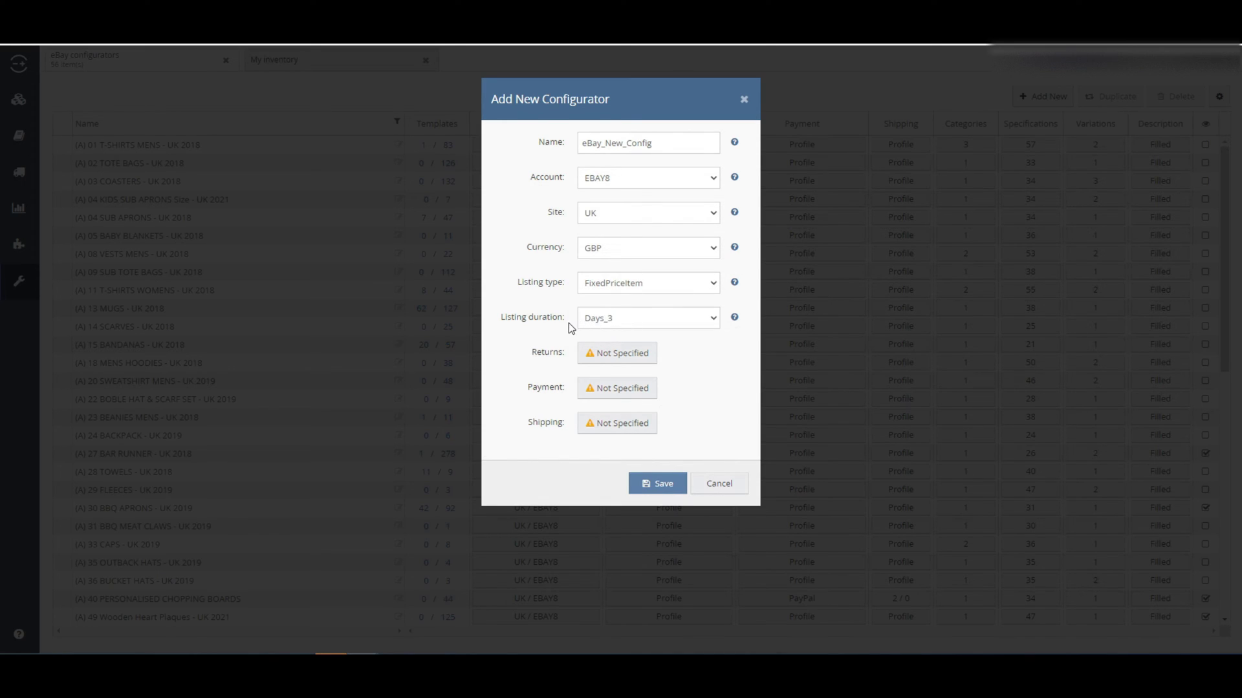
{"action": "left_click", "coordinate": [606, 318]}
{"action": "left_click", "coordinate": [611, 396]}
{"action": "left_click", "coordinate": [617, 355]}
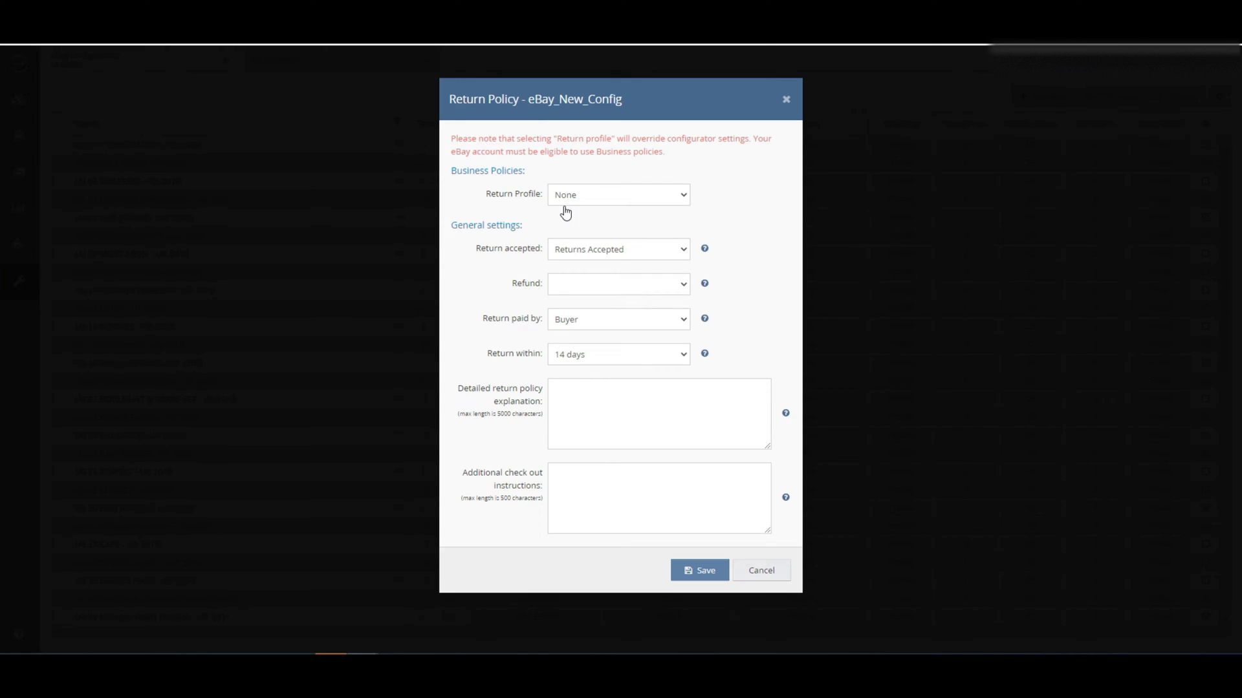
- Apply the 'Returns Accepted,Buyer,14 days' return profile and save it
{"action": "left_click", "coordinate": [599, 200]}
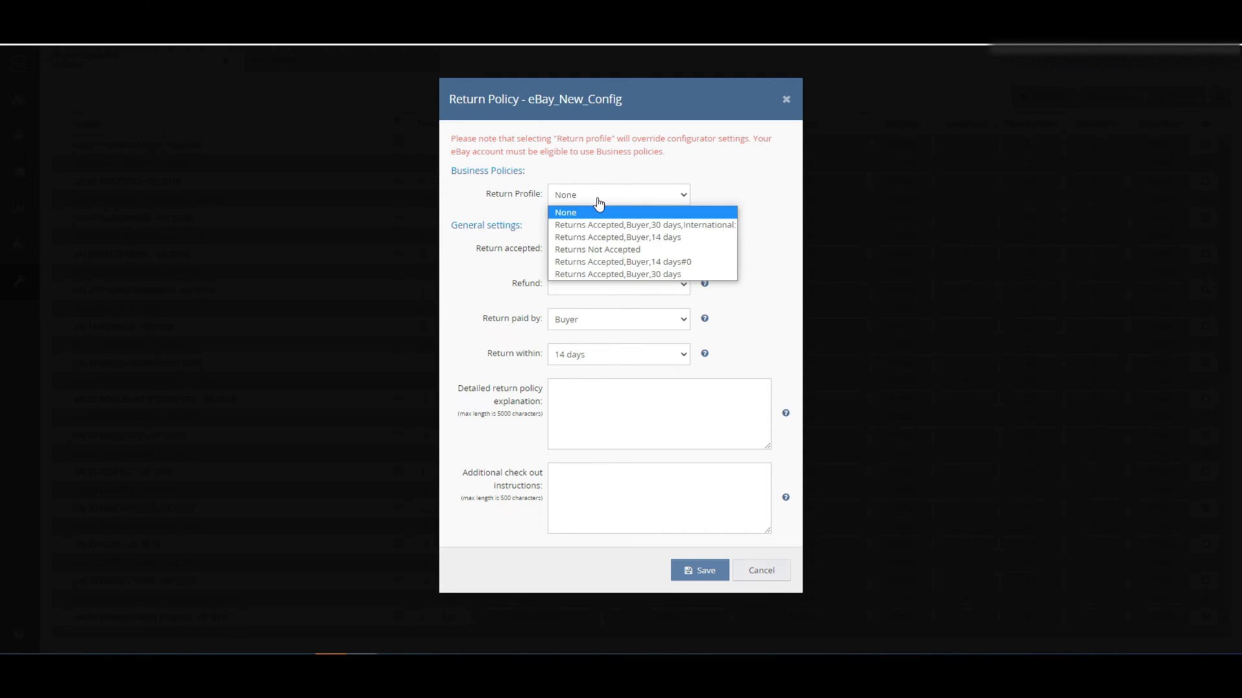
{"action": "left_click", "coordinate": [613, 237]}
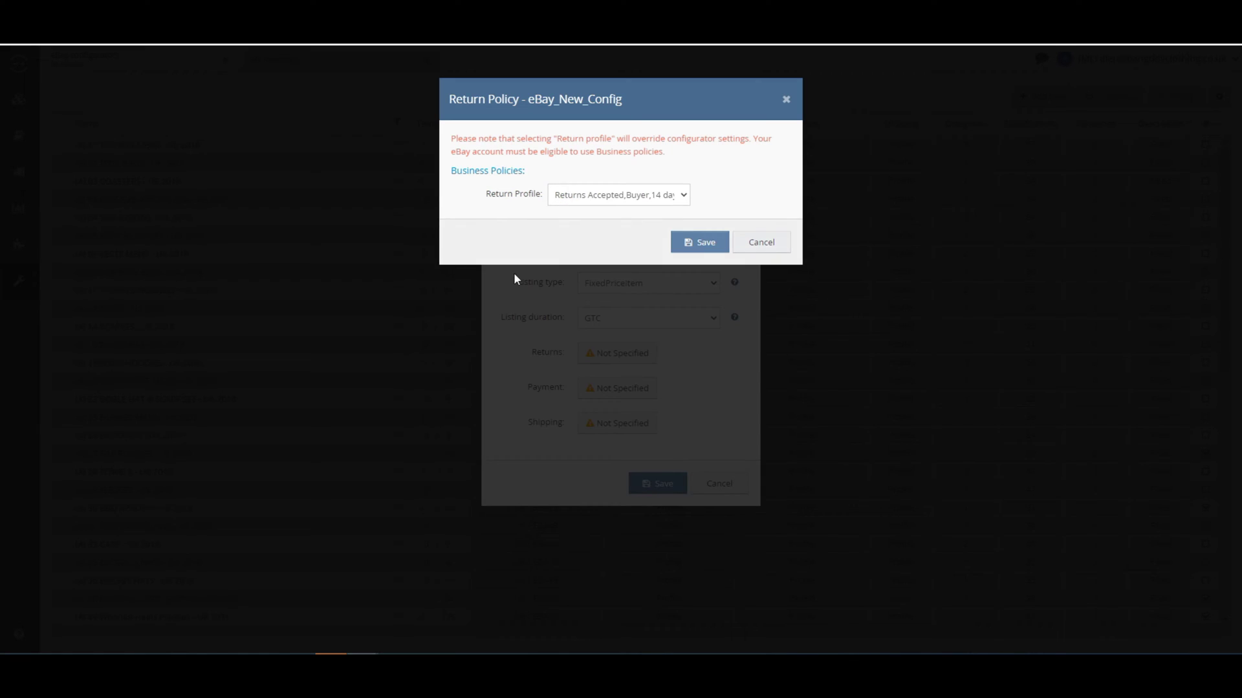
{"action": "left_click", "coordinate": [723, 244]}
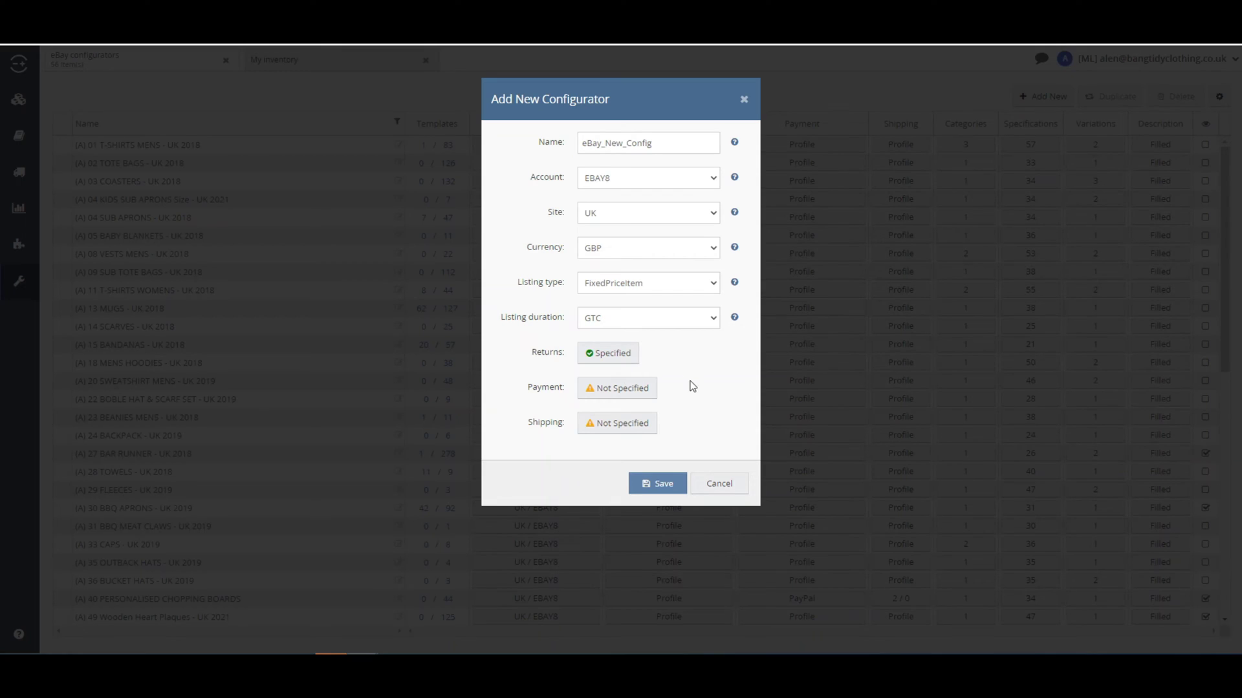
- Set the payment profile to PayPal:Immediate pay#0 and save it
{"action": "left_click", "coordinate": [628, 393]}
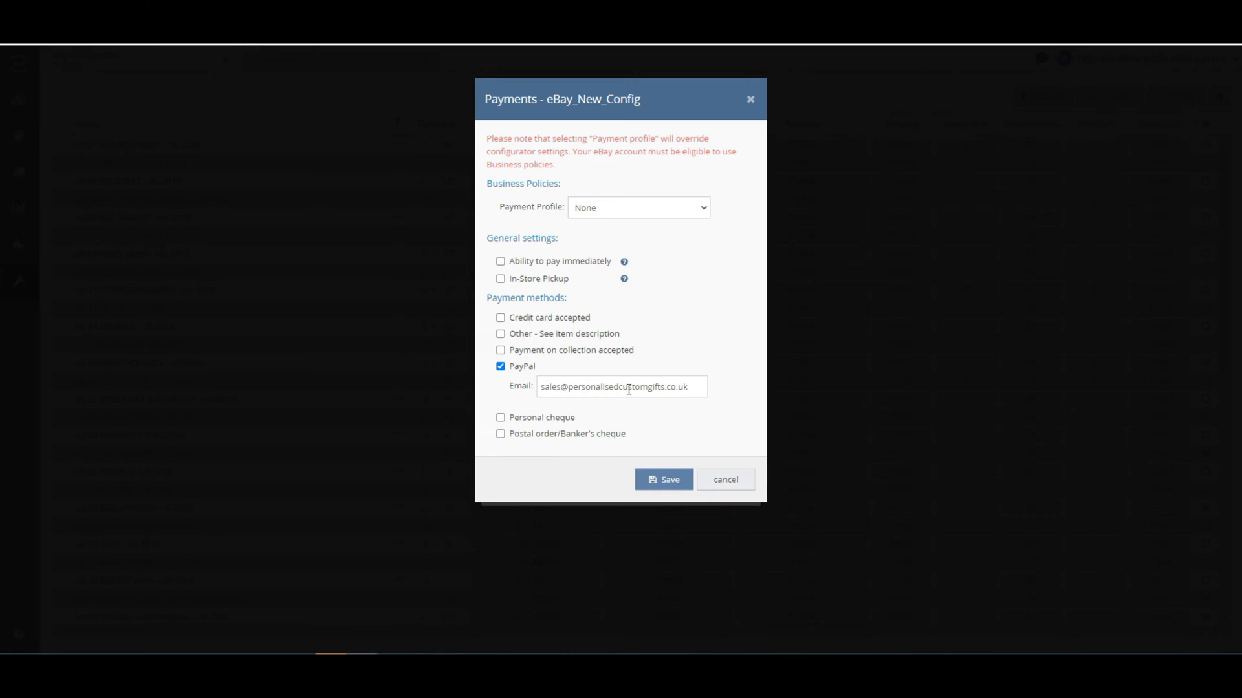
{"action": "left_click", "coordinate": [630, 214]}
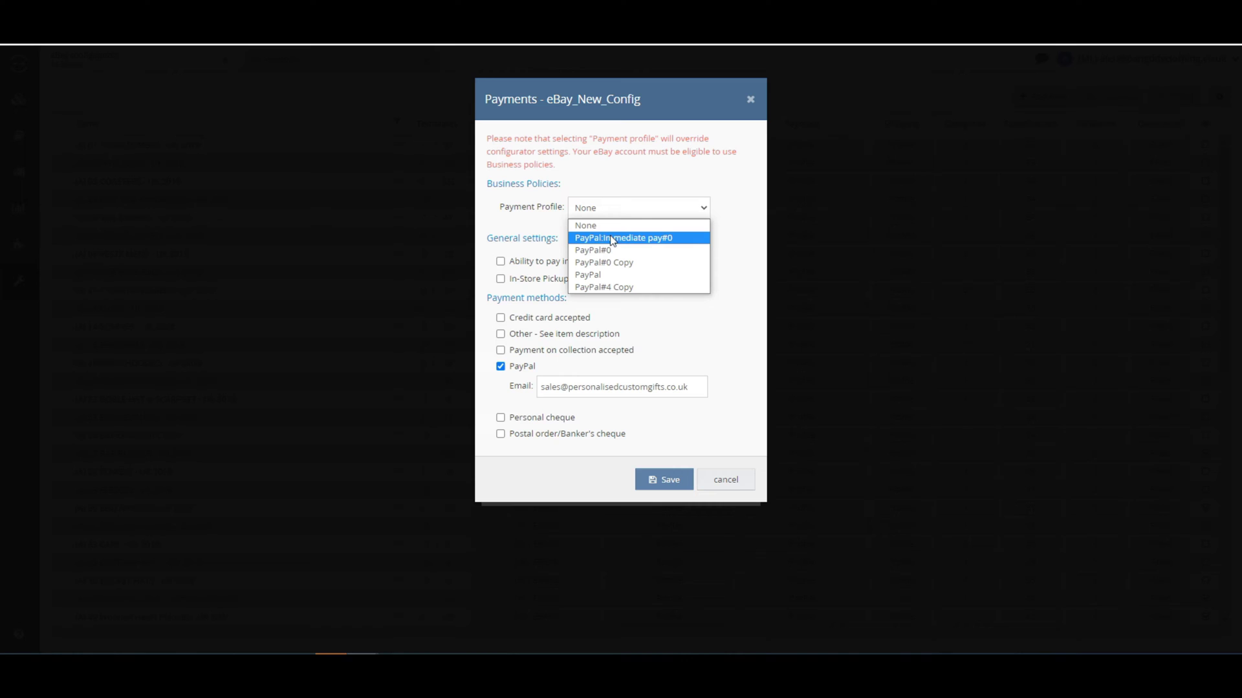
{"action": "left_click", "coordinate": [649, 239]}
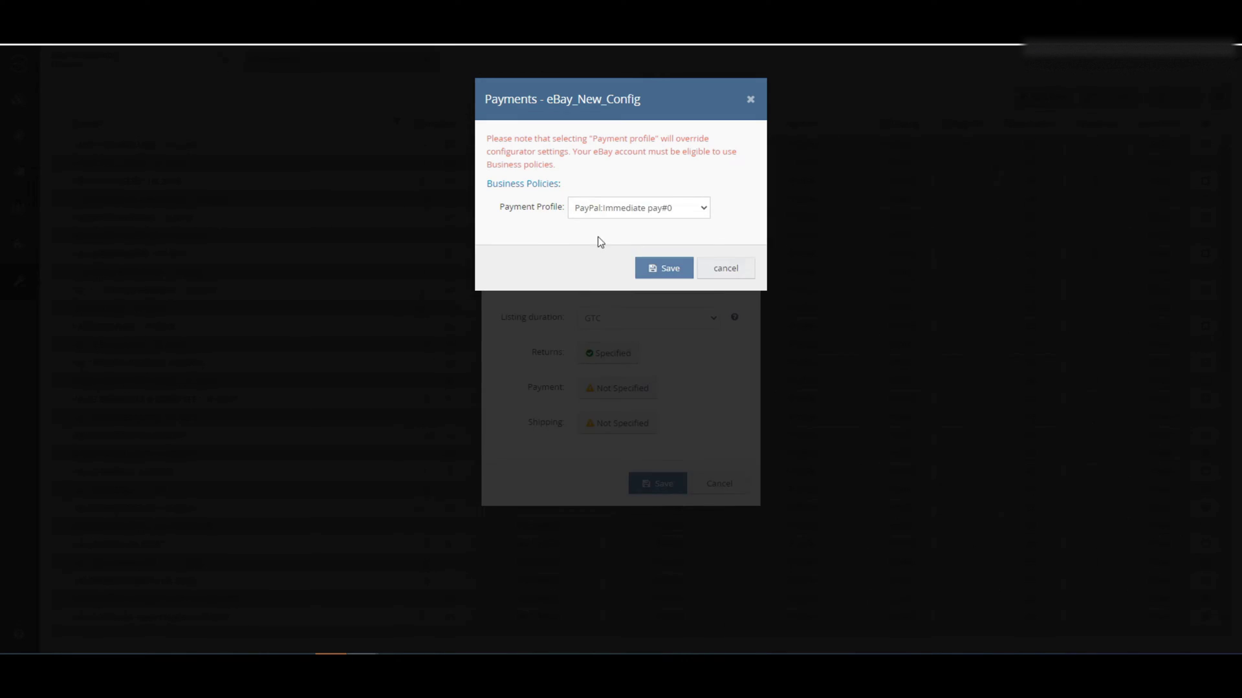
{"action": "left_click", "coordinate": [664, 269]}
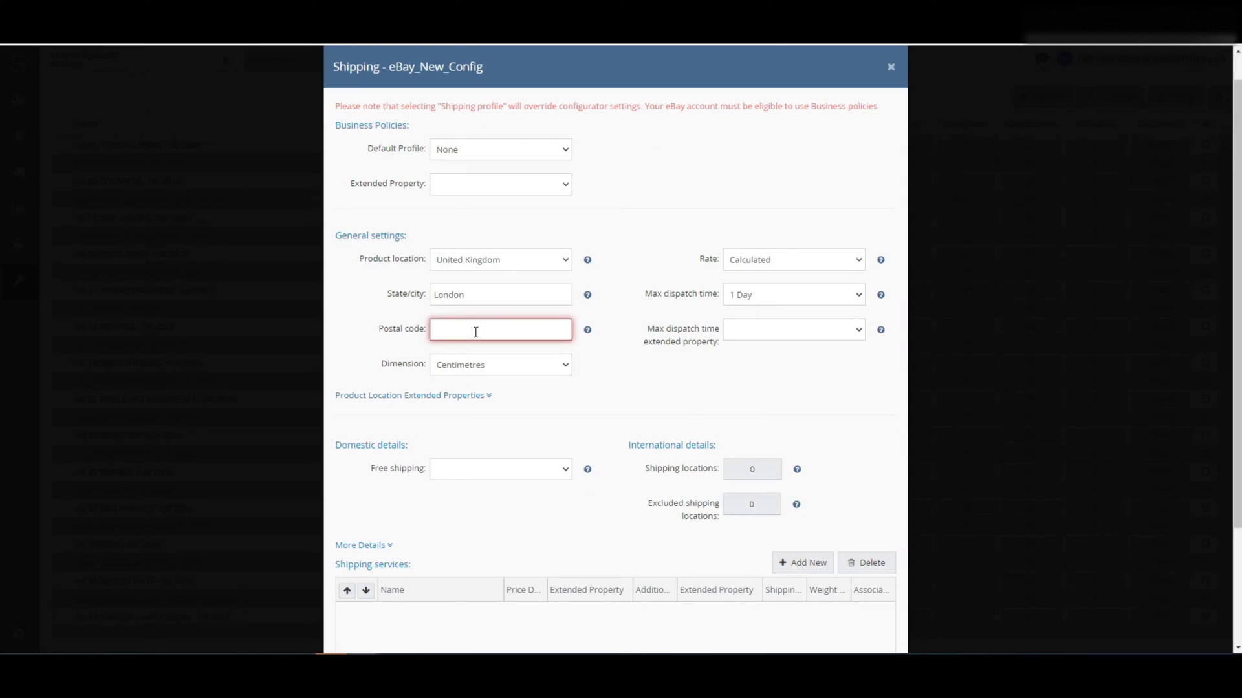
- Enter postcode E1 6AN, keep centimetres, set 3 Days dispatch, choose Freight service, and save
{"action": "type", "text": "E1 6AN"}
{"action": "left_click", "coordinate": [493, 366]}
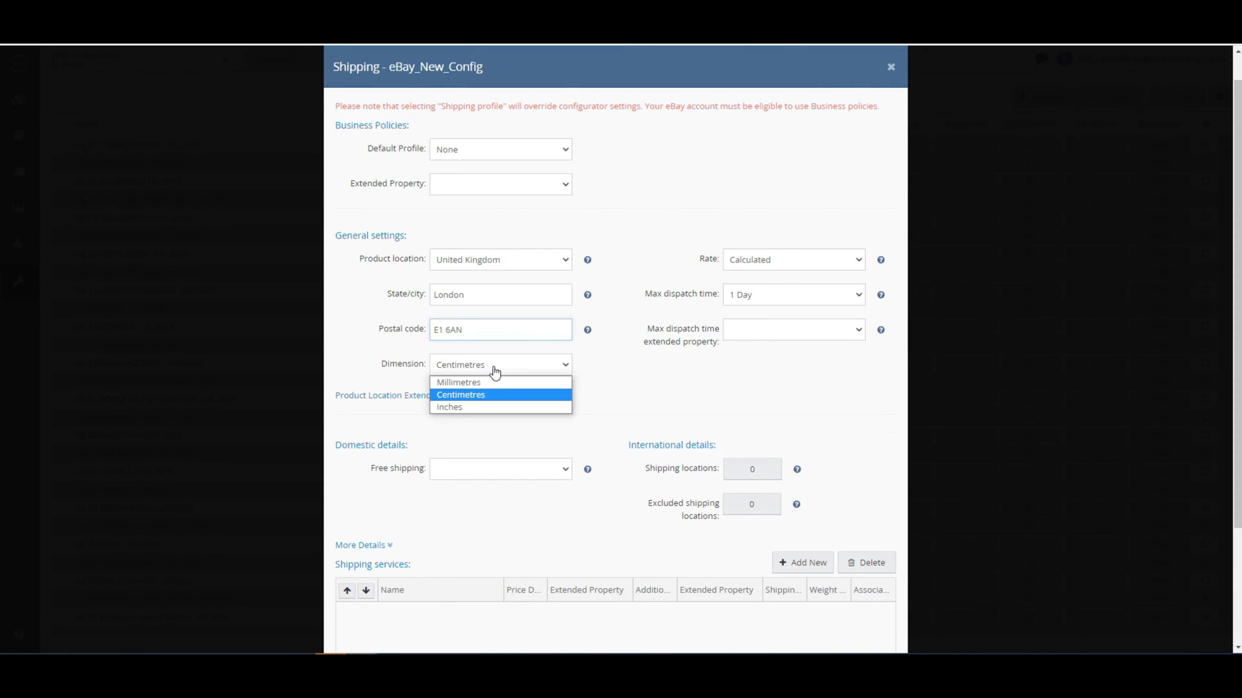
{"action": "left_click", "coordinate": [494, 393]}
{"action": "left_click", "coordinate": [773, 300]}
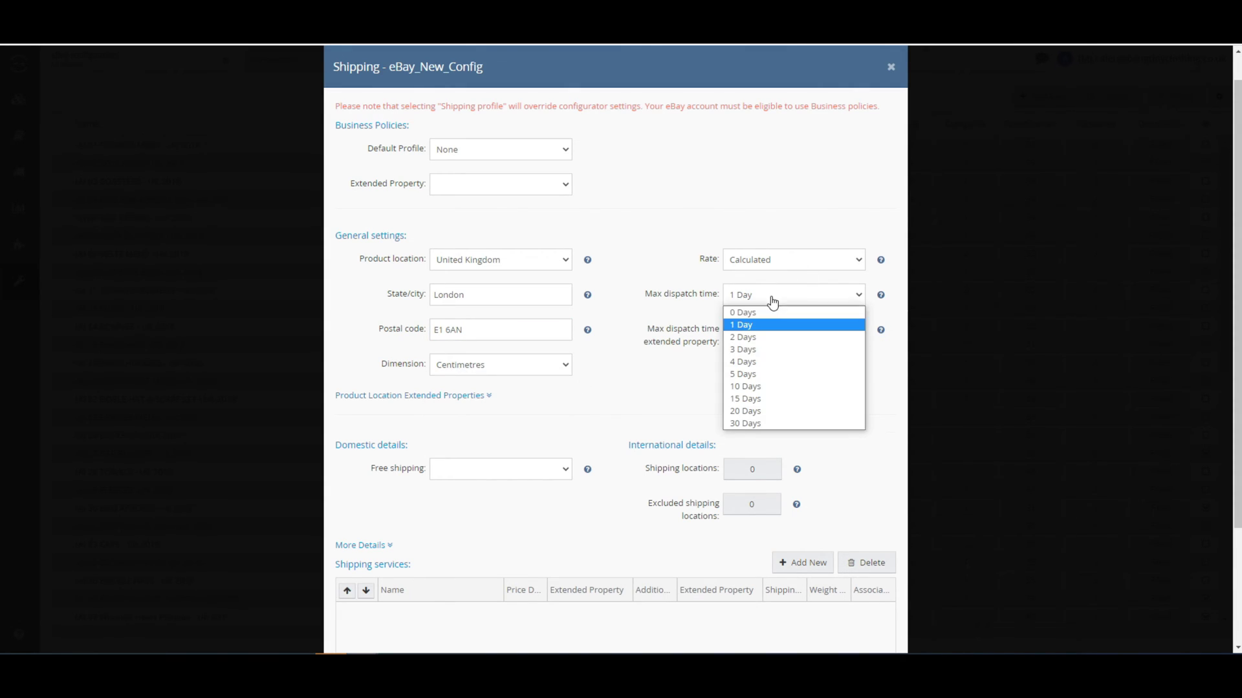
{"action": "left_click", "coordinate": [763, 346]}
{"action": "left_click", "coordinate": [762, 336]}
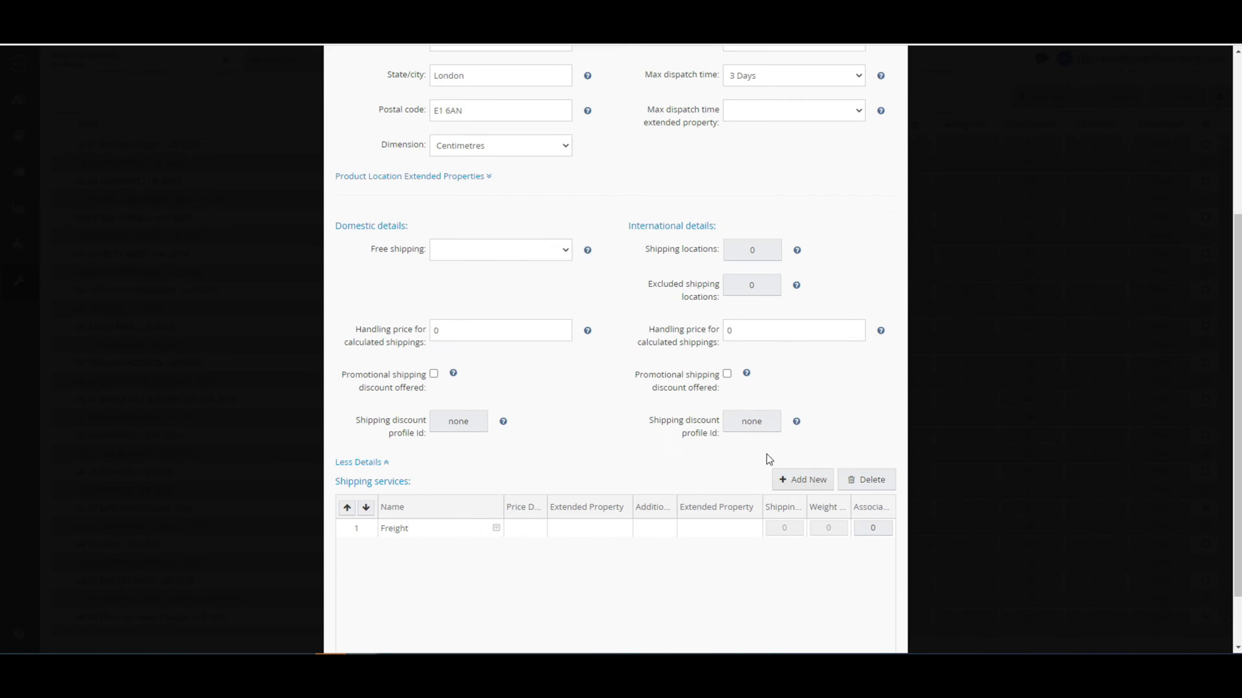
{"action": "left_click", "coordinate": [494, 530]}
{"action": "scroll", "coordinate": [646, 582], "scroll_direction": "down", "scroll_amount": 1}
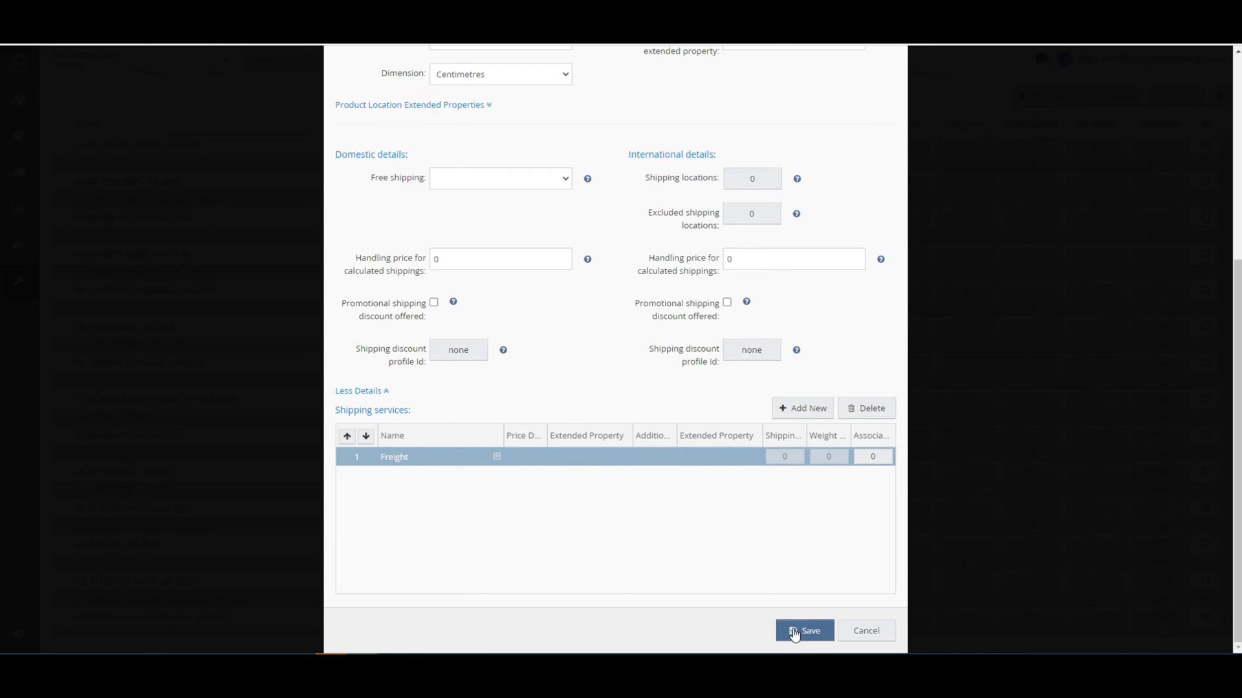
{"action": "left_click", "coordinate": [795, 632]}
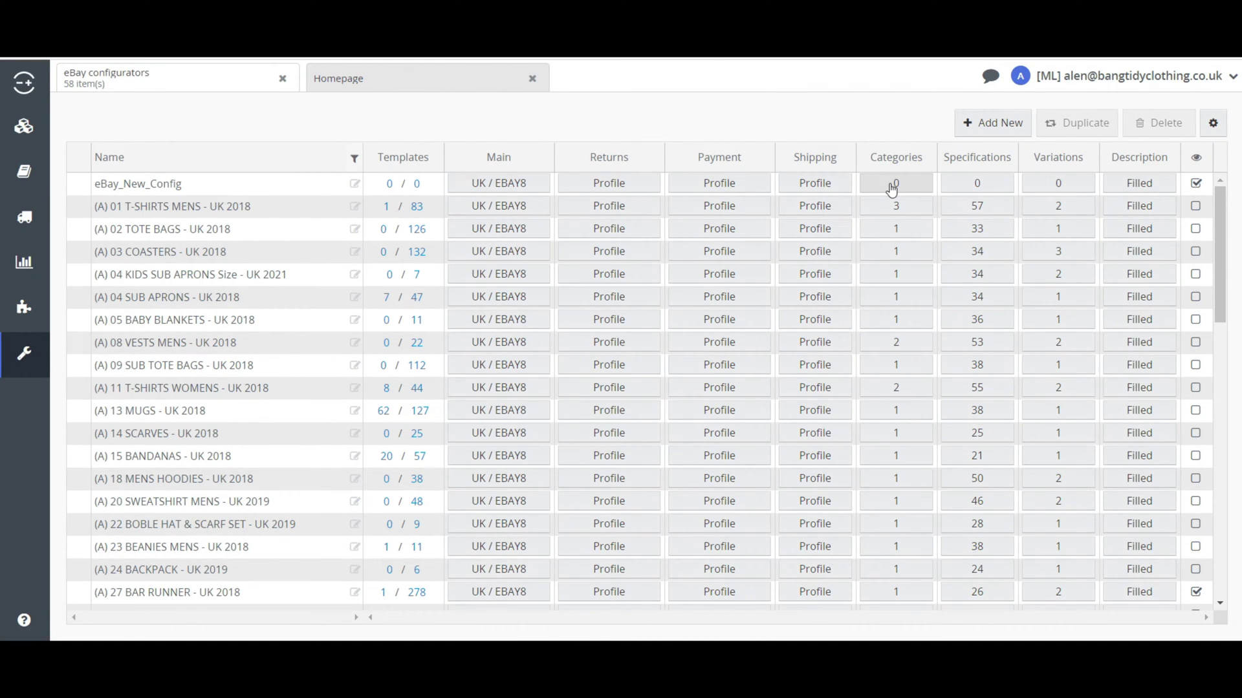
- Add category 72579 Bridles (Sporting Goods > Equestrian > Saddles & Tack) to eBay_New_Config and save
{"action": "left_click", "coordinate": [892, 187]}
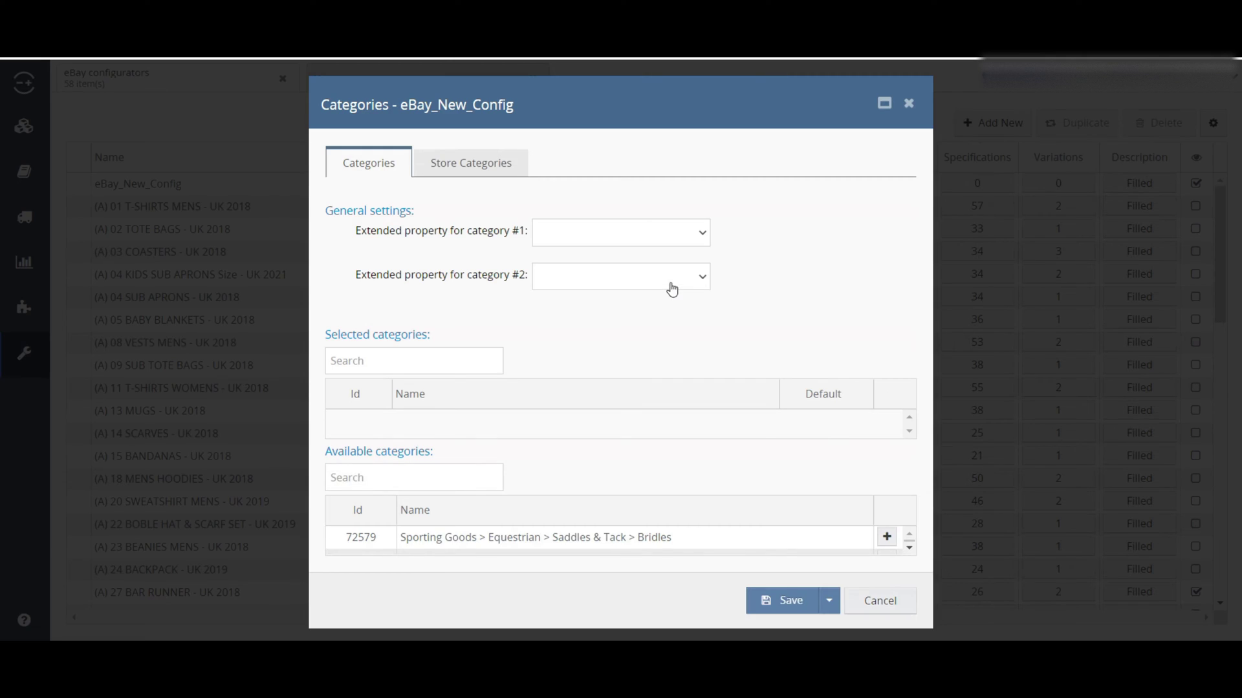
{"action": "left_click", "coordinate": [886, 537]}
{"action": "left_click", "coordinate": [611, 424]}
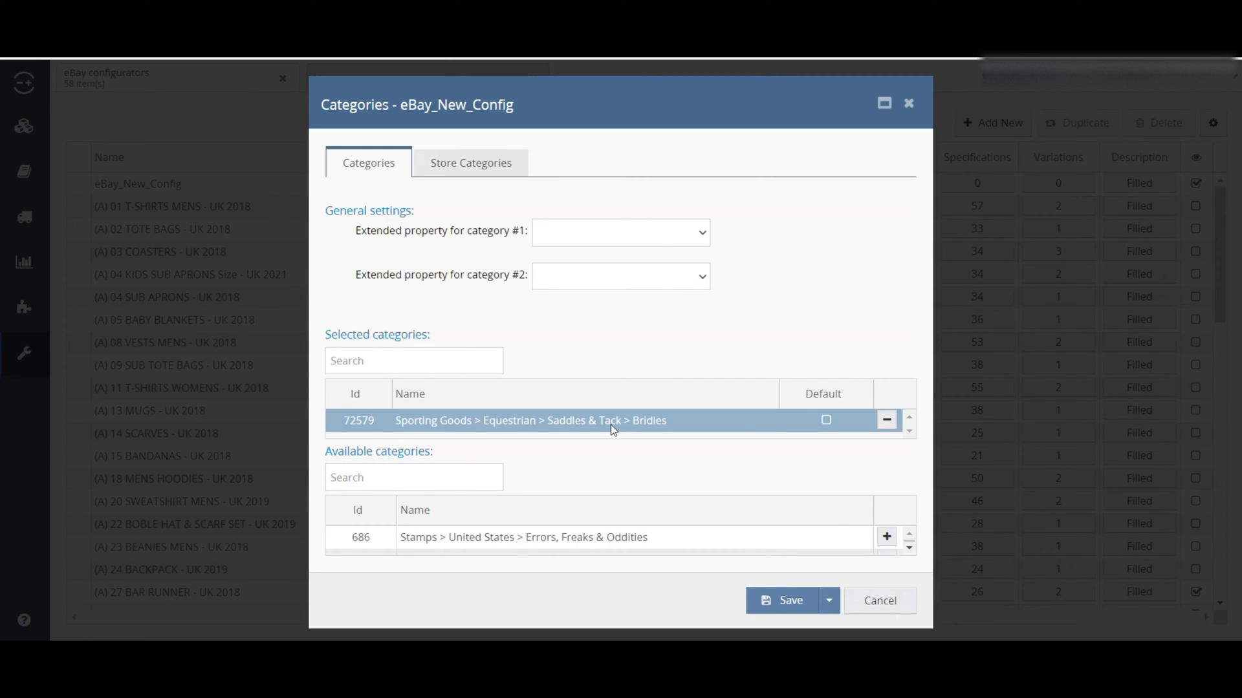
{"action": "left_click", "coordinate": [786, 601]}
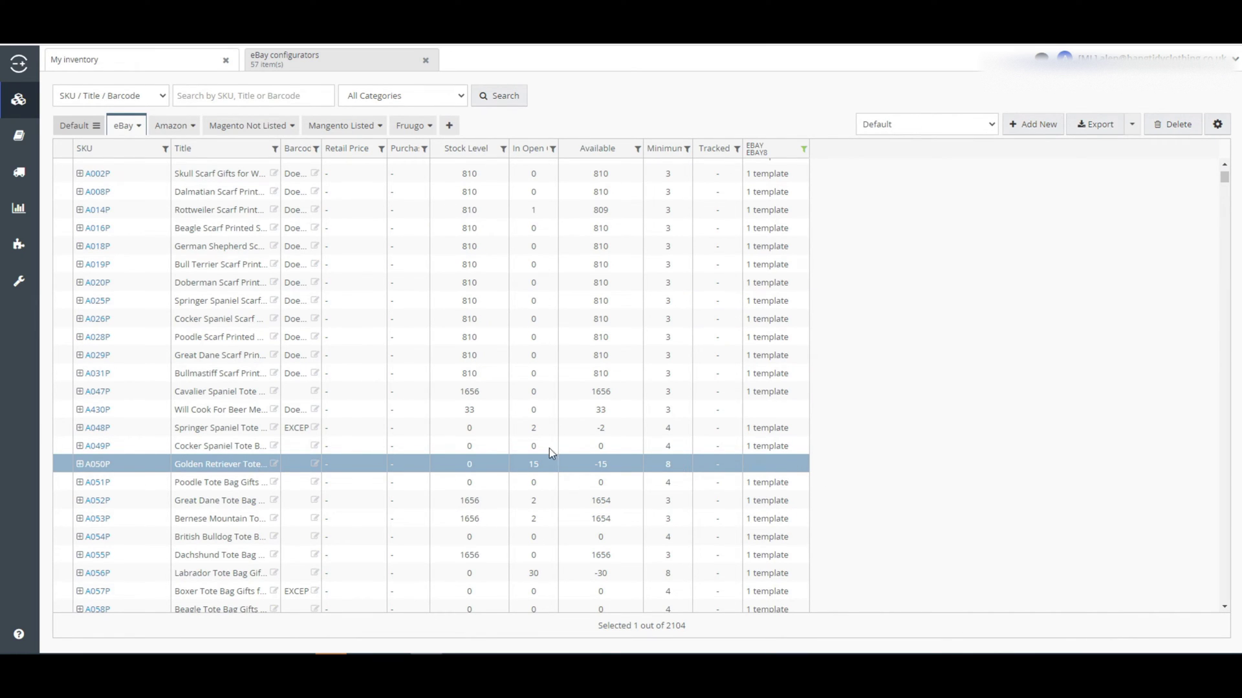
- Create an A050P listing template with Buy it now (UK): eBay_New_Config
{"action": "right_click", "coordinate": [148, 463]}
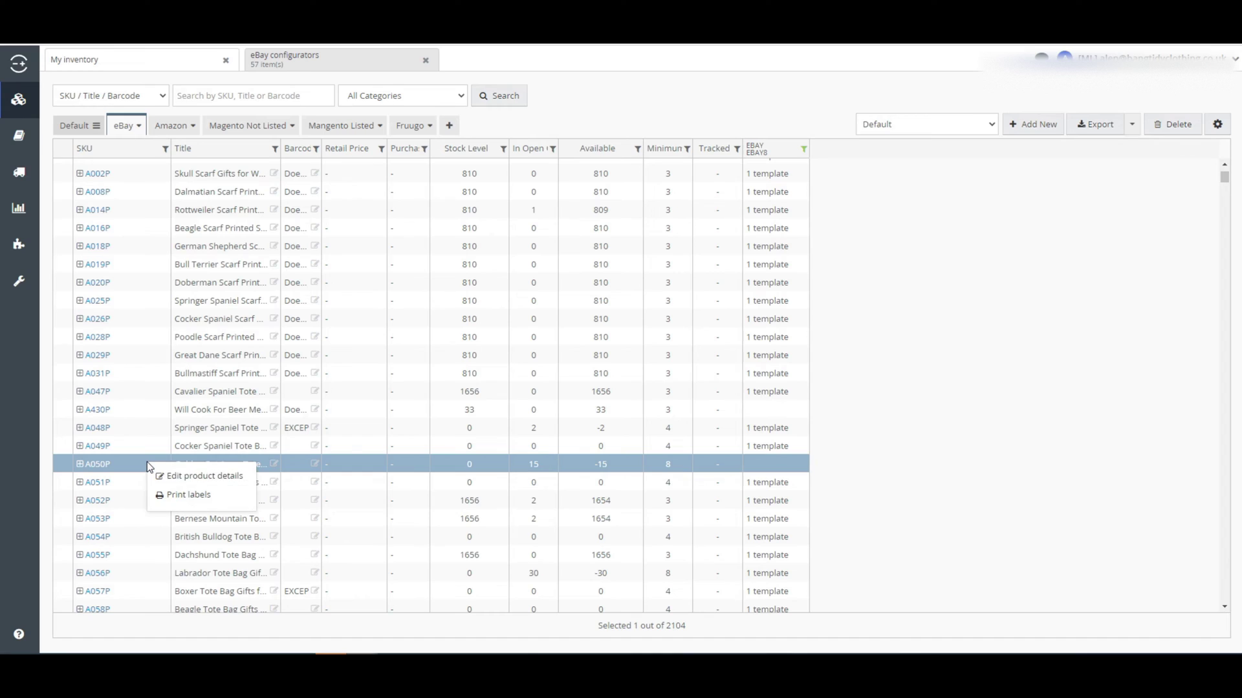
{"action": "left_click", "coordinate": [780, 466]}
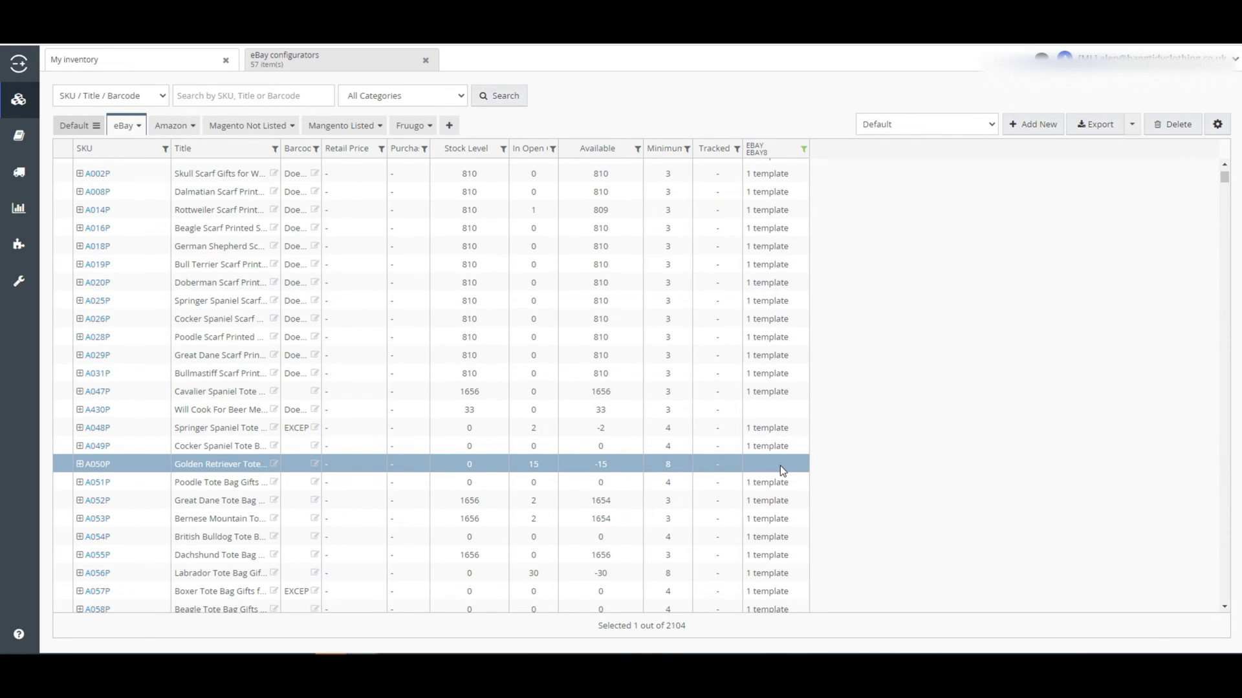
{"action": "right_click", "coordinate": [778, 463]}
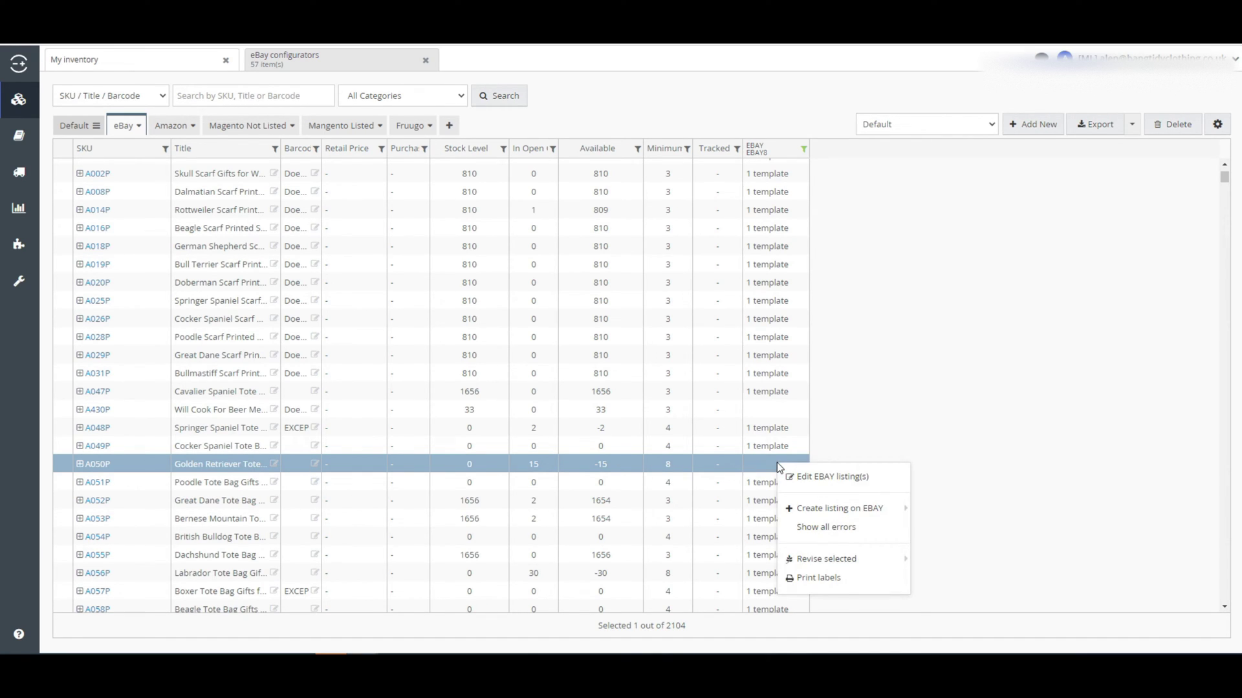
{"action": "mouse_move", "coordinate": [860, 510]}
{"action": "scroll", "coordinate": [1025, 579], "scroll_direction": "down", "scroll_amount": 3}
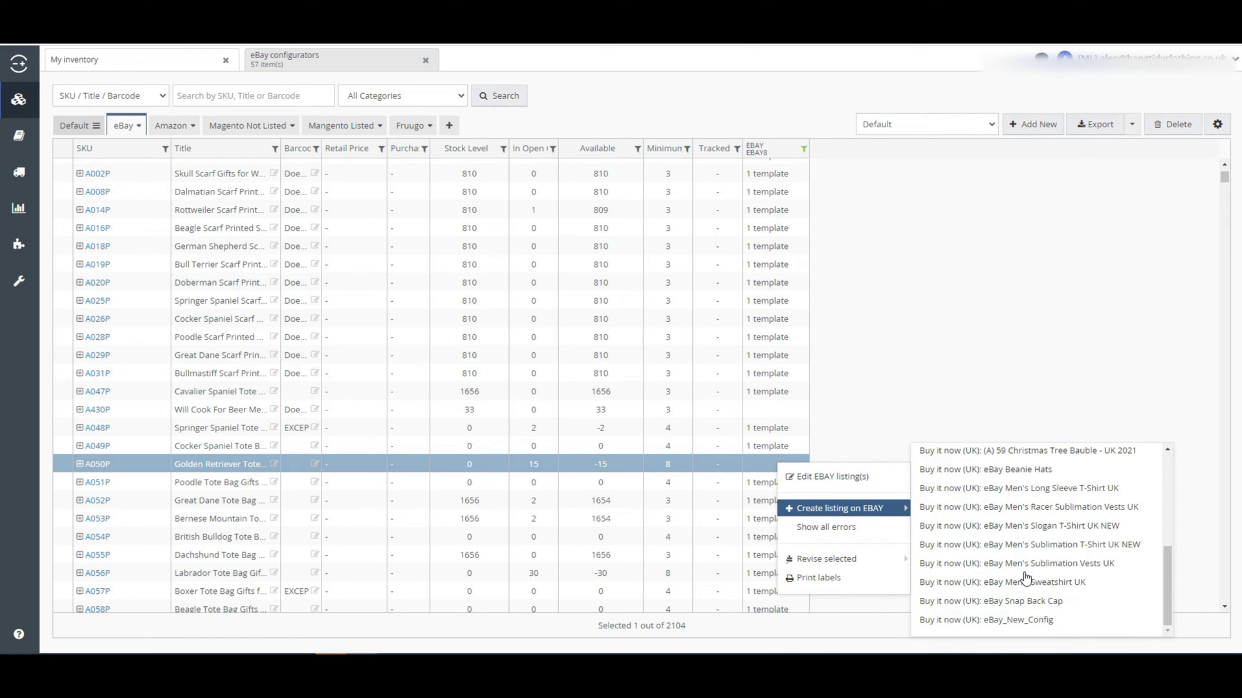
{"action": "left_click", "coordinate": [1036, 622]}
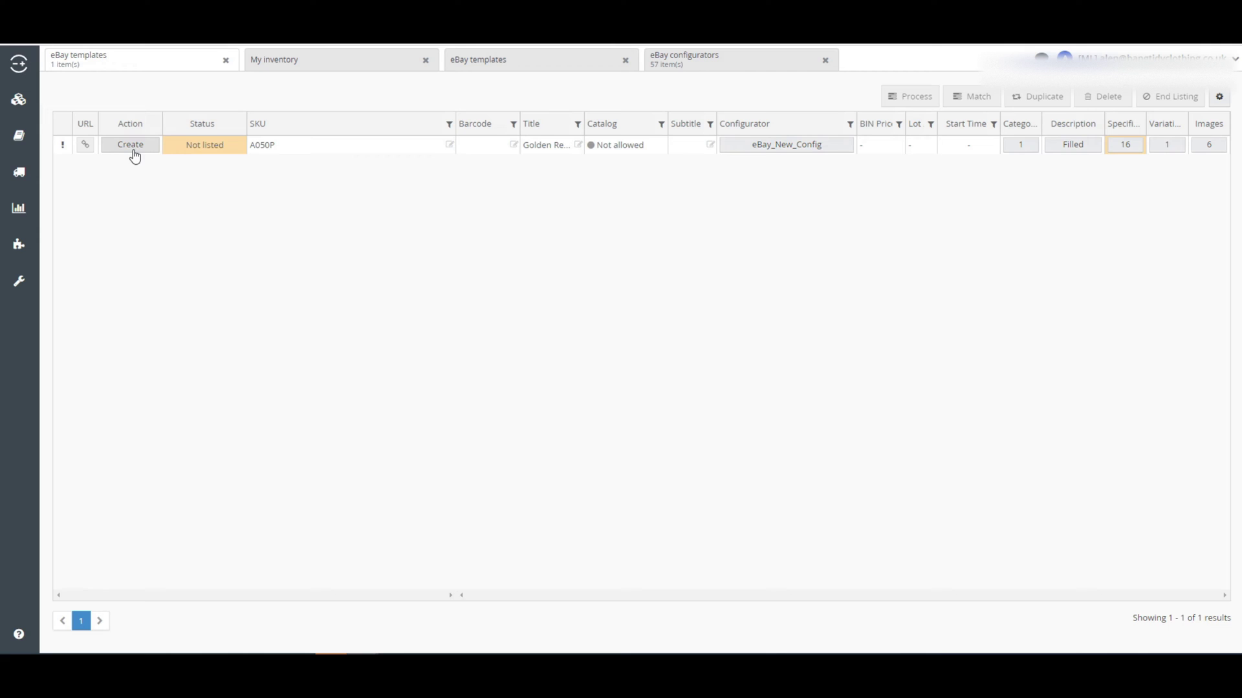
- Publish the A050P template to eBay and review its description, item specifics and images
{"action": "left_click", "coordinate": [132, 148]}
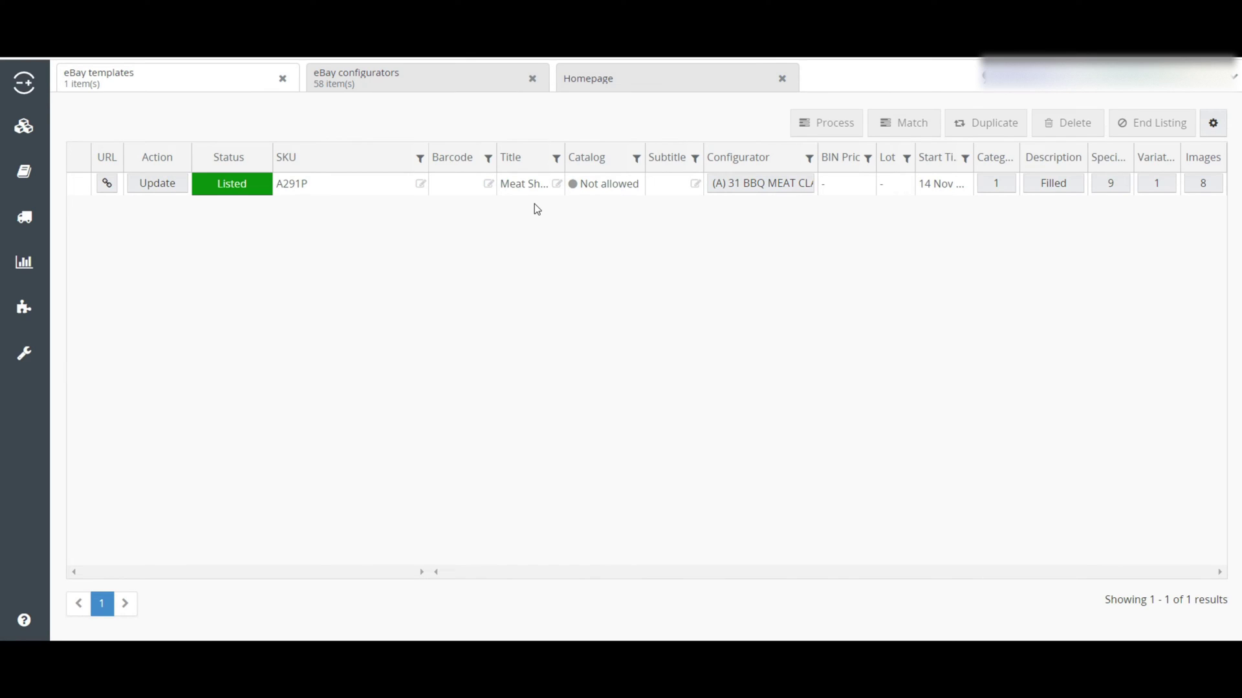
{"action": "left_click", "coordinate": [528, 187]}
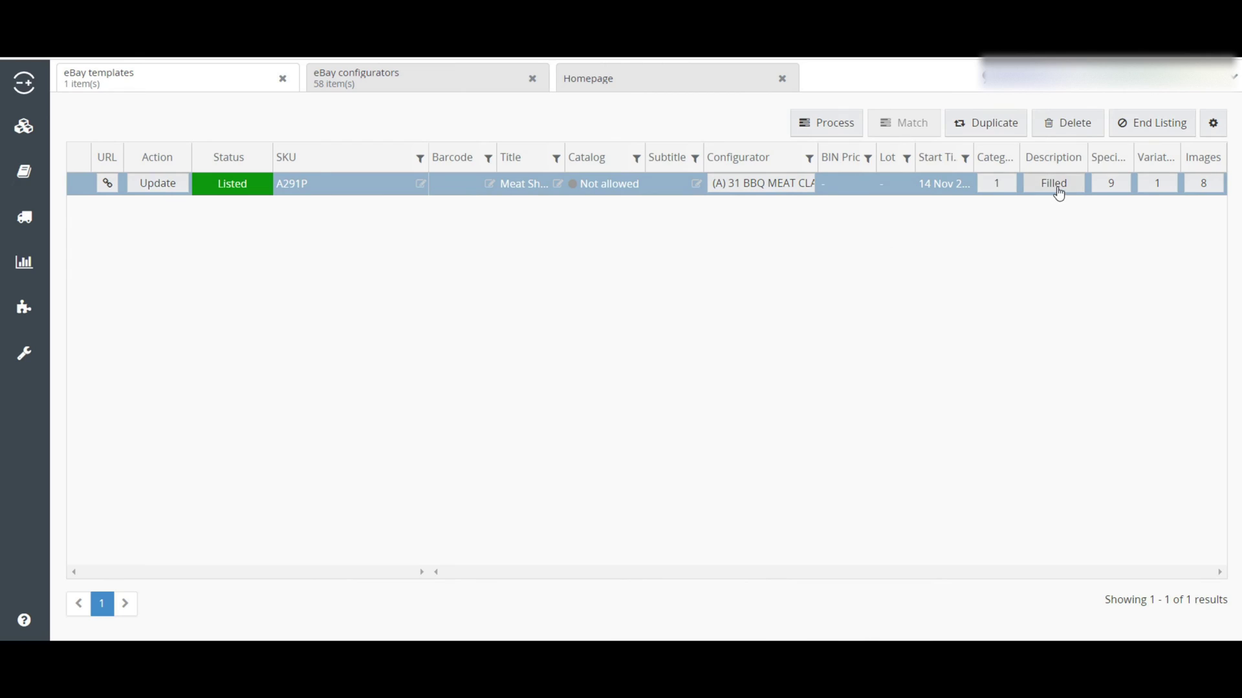
{"action": "left_click", "coordinate": [1054, 184]}
{"action": "left_click", "coordinate": [1110, 183]}
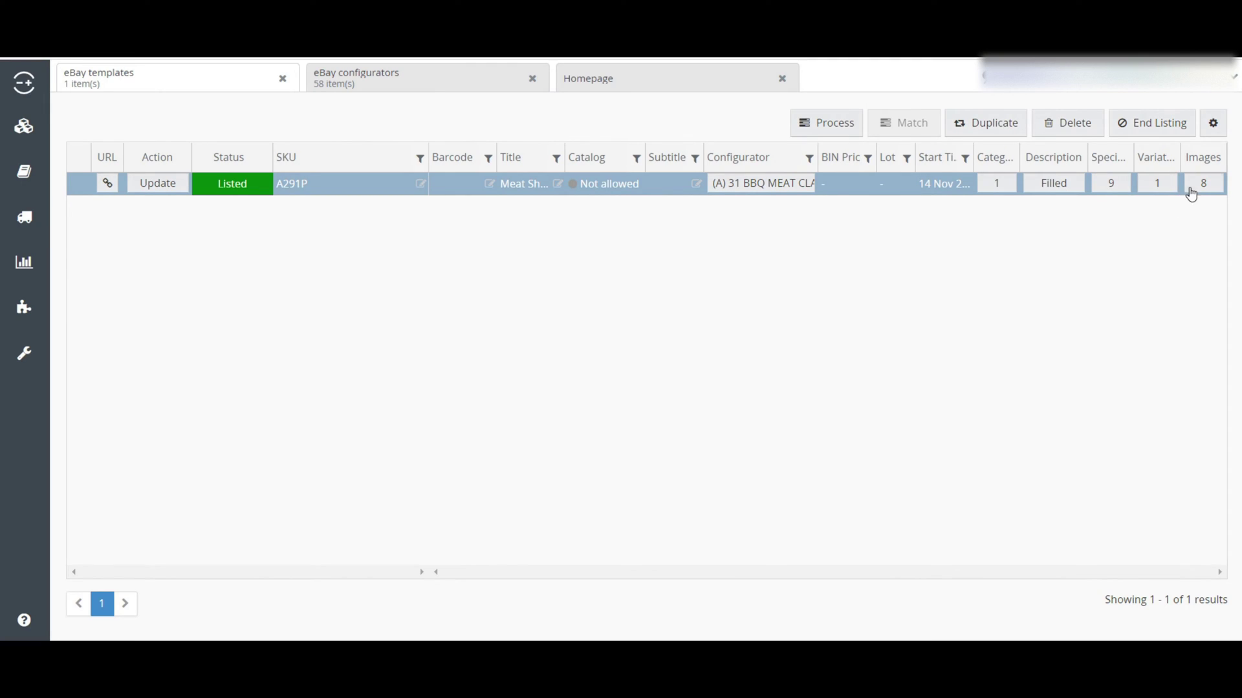
{"action": "left_click", "coordinate": [1203, 183]}
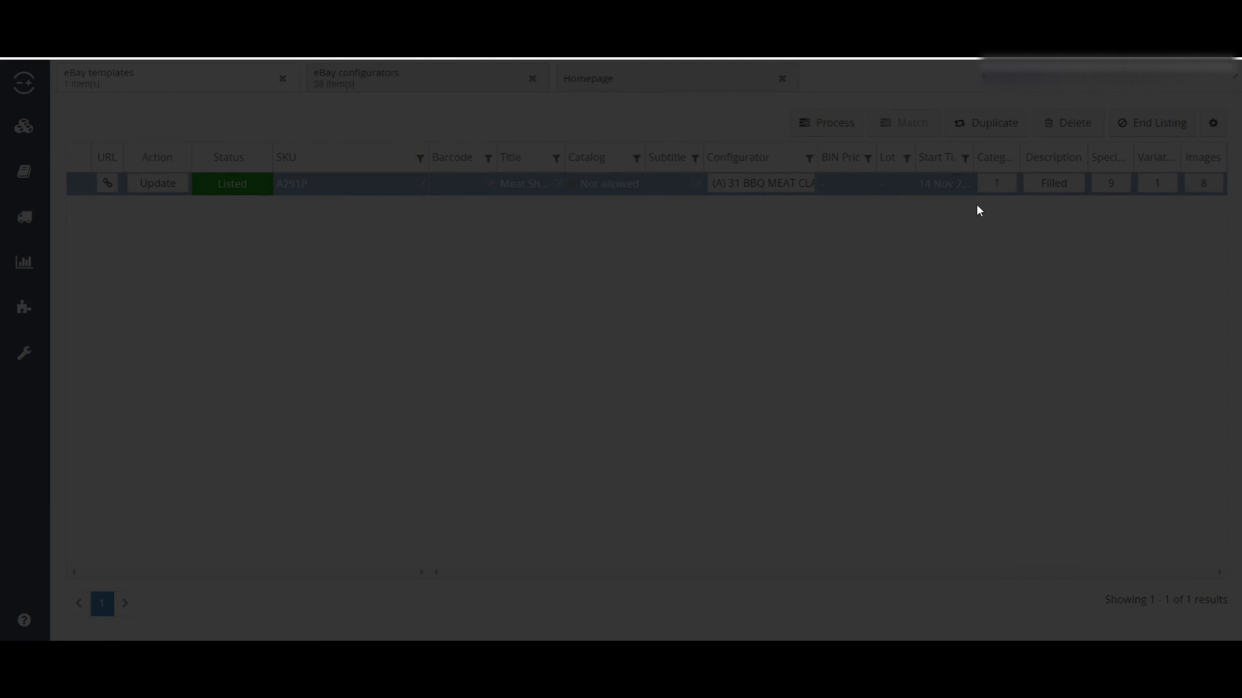
- Check the listing's variations, then open the live eBay listing via its URL link
{"action": "left_click", "coordinate": [892, 86]}
{"action": "left_click", "coordinate": [1157, 183]}
{"action": "left_click", "coordinate": [998, 127]}
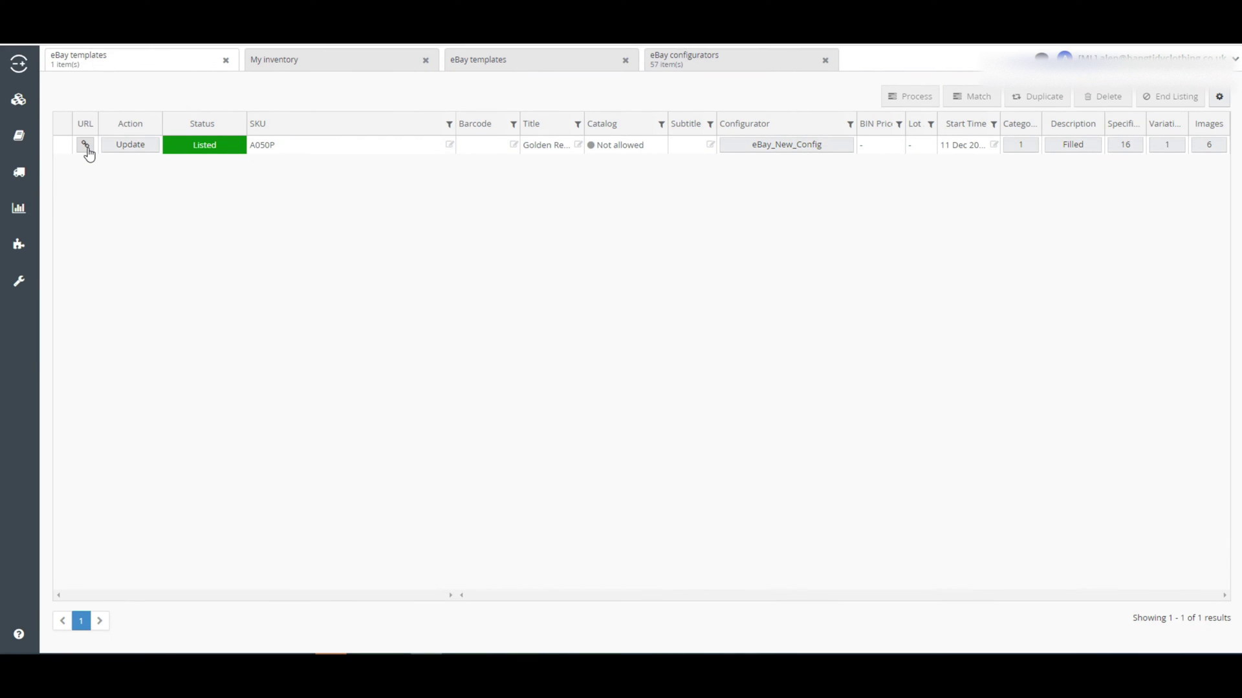
{"action": "left_click", "coordinate": [86, 145]}
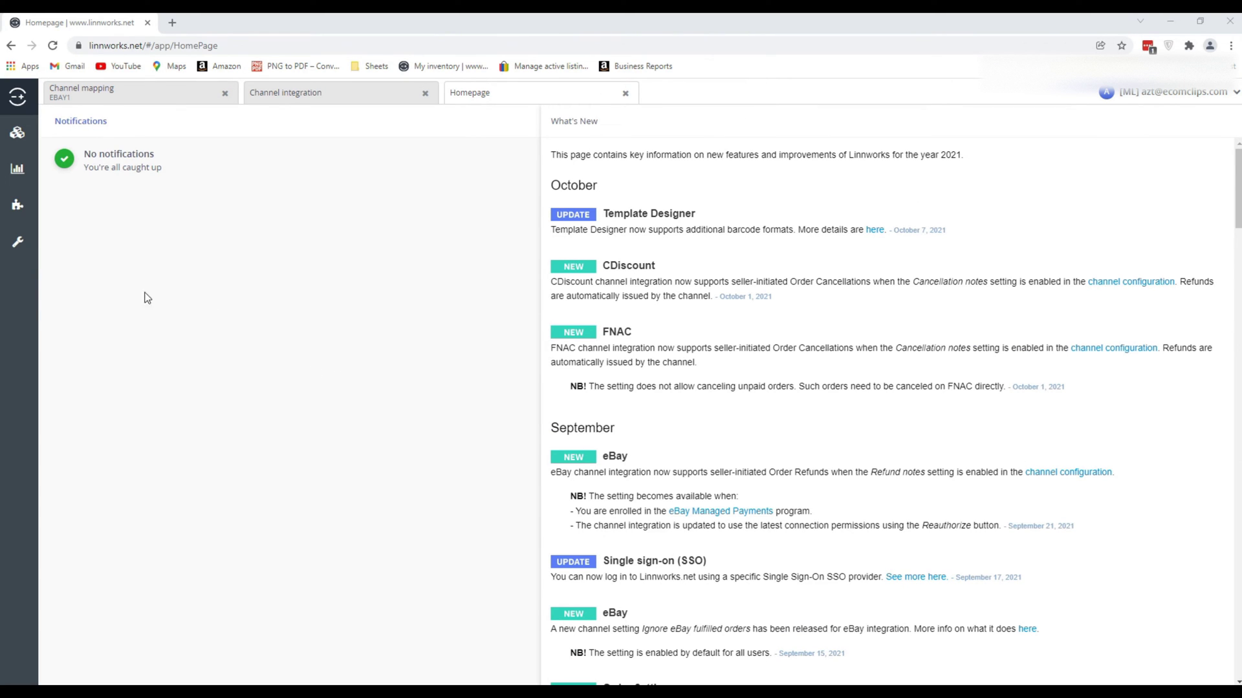
- Open the listing mapping for the EBAY1 channel in Channel integration
{"action": "left_click", "coordinate": [23, 254]}
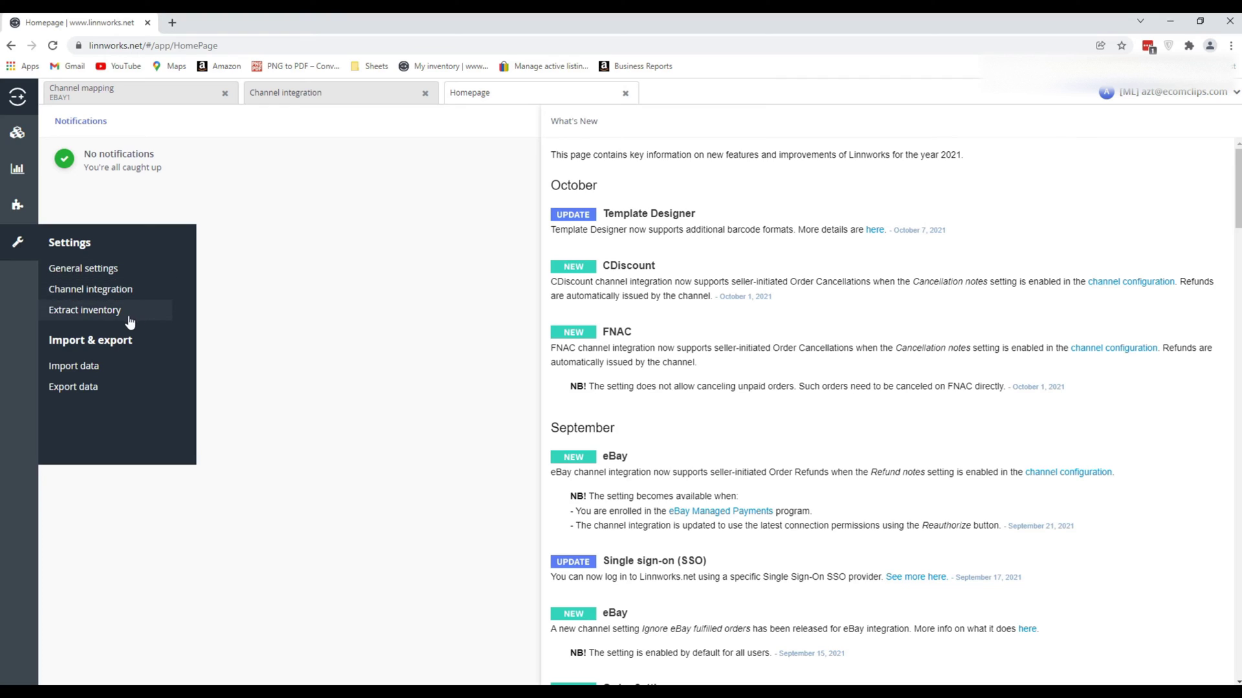
{"action": "left_click", "coordinate": [101, 295]}
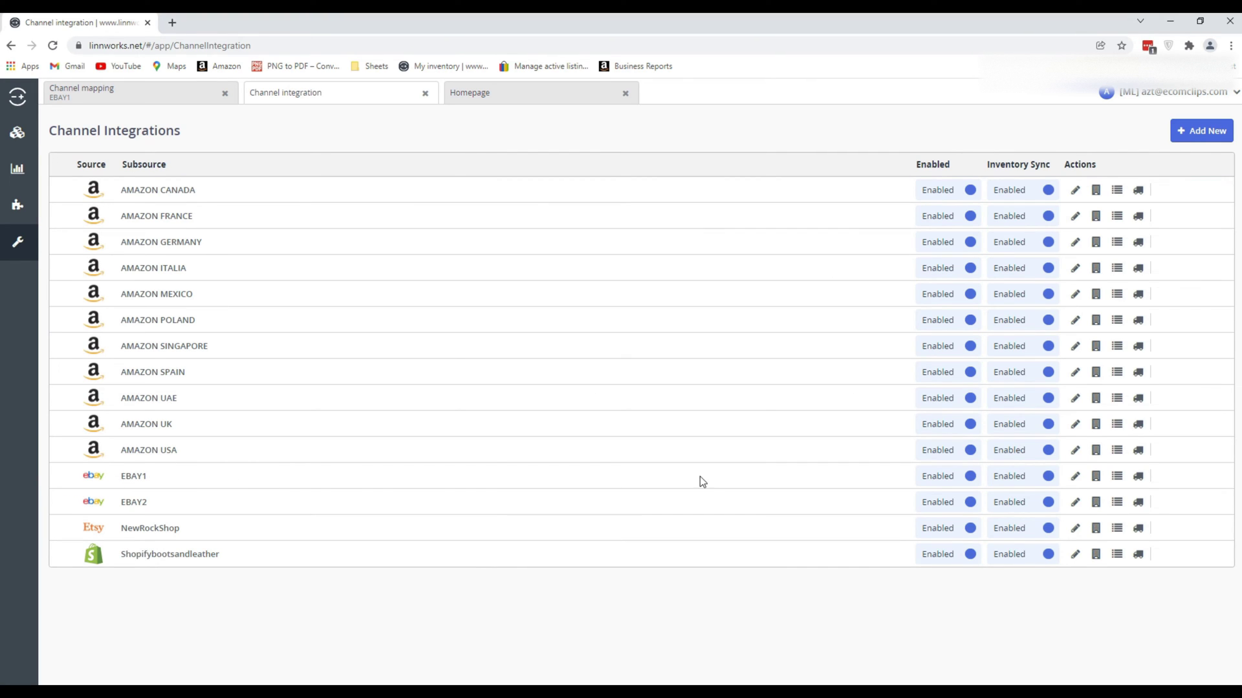
{"action": "left_click", "coordinate": [1117, 477]}
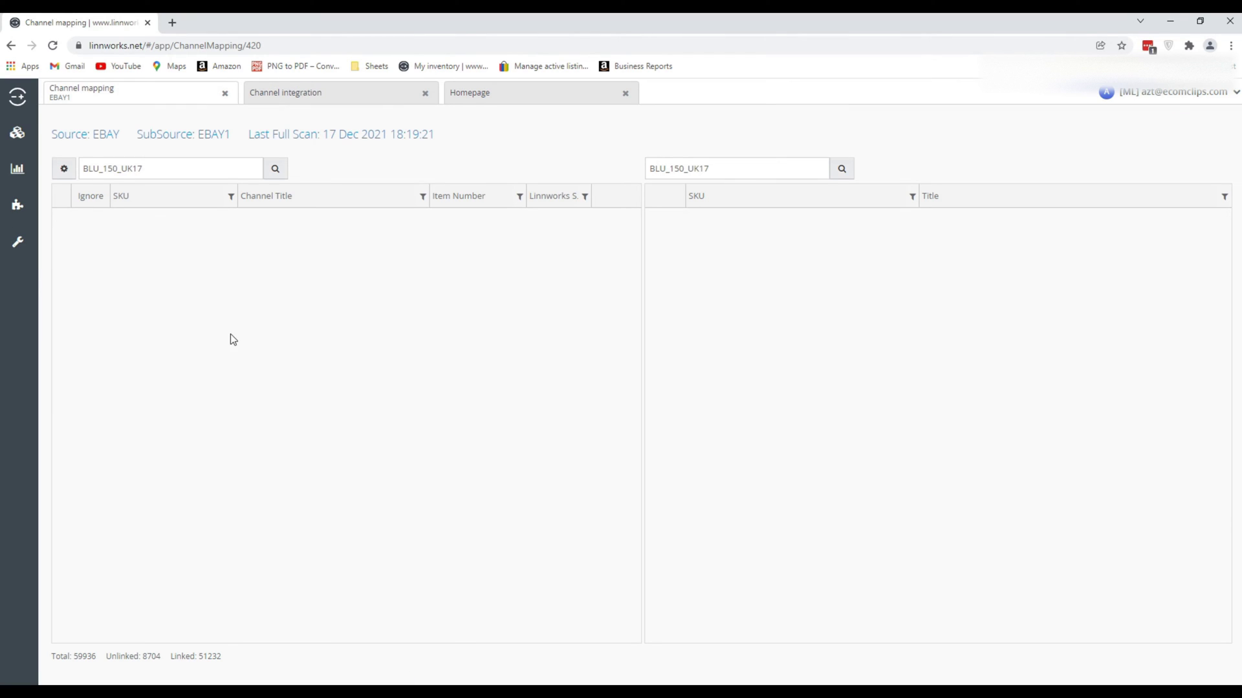
- Search both panes for BLU_150_UK10 and link the channel listing to that SKU
{"action": "left_click_drag", "start_coordinate": [143, 169], "coordinate": [87, 176]}
{"action": "key", "text": "ctrl+c"}
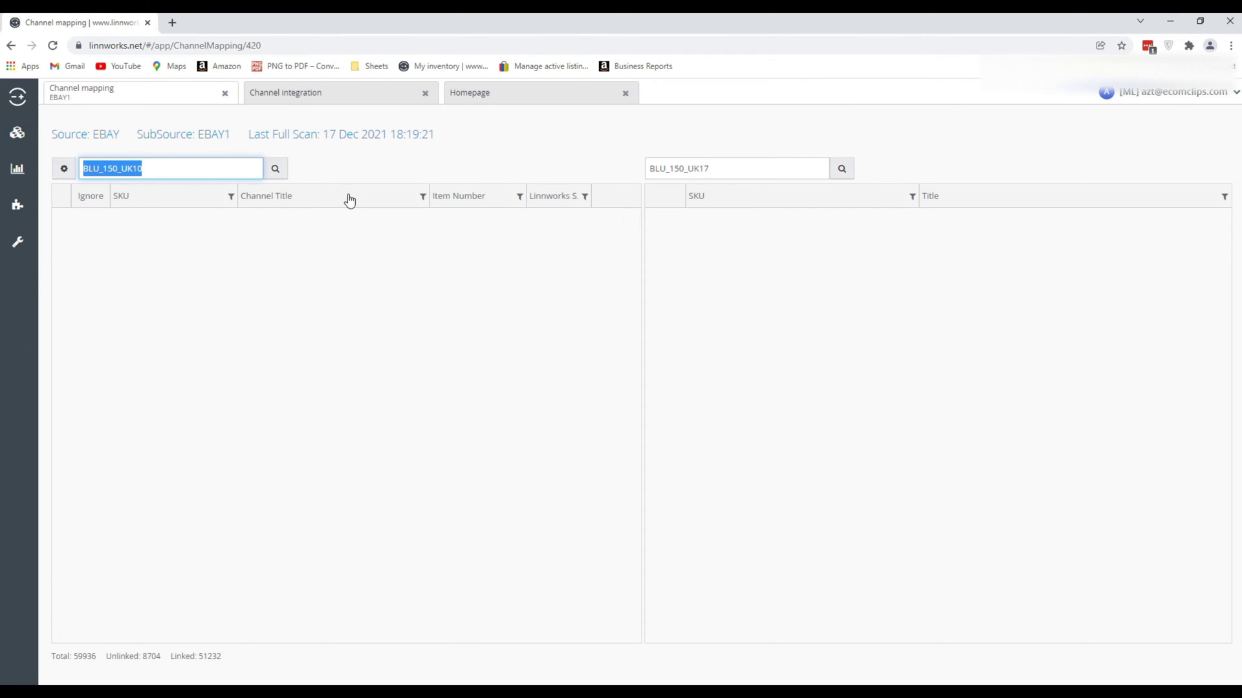
{"action": "left_click", "coordinate": [275, 168]}
{"action": "left_click_drag", "start_coordinate": [711, 168], "coordinate": [657, 169]}
{"action": "key", "text": "ctrl+v"}
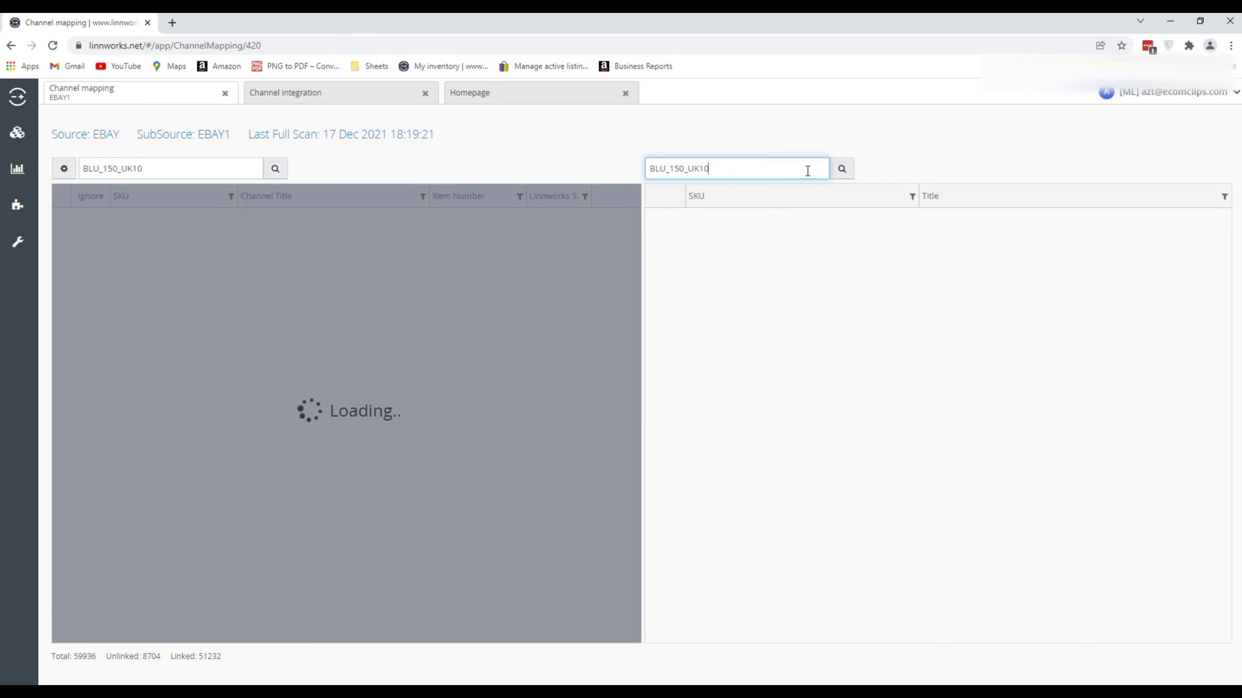
{"action": "left_click", "coordinate": [841, 168]}
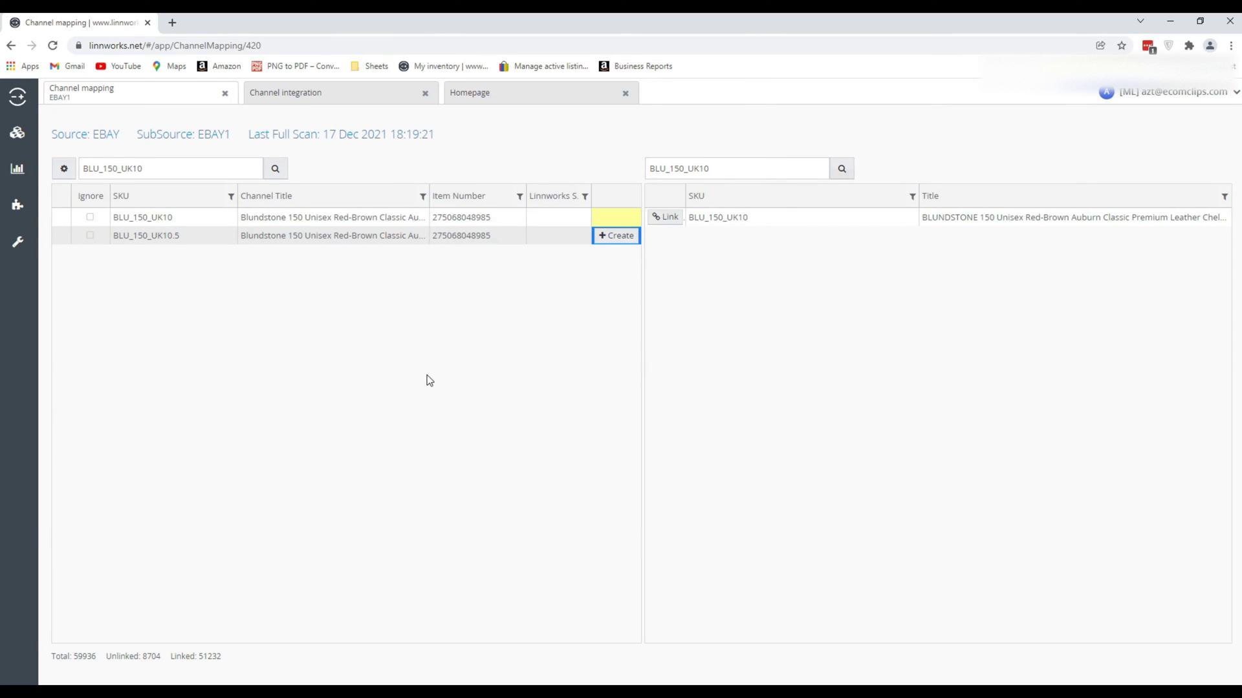
{"action": "left_click", "coordinate": [177, 223]}
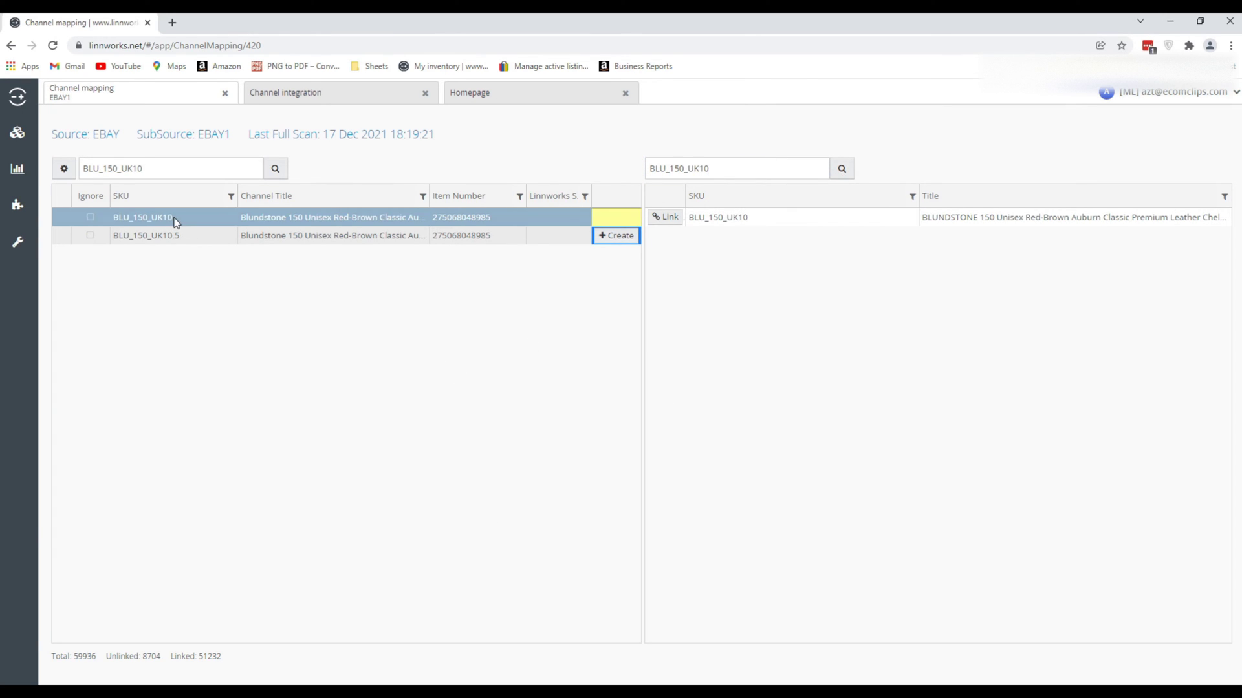
{"action": "left_click", "coordinate": [672, 218]}
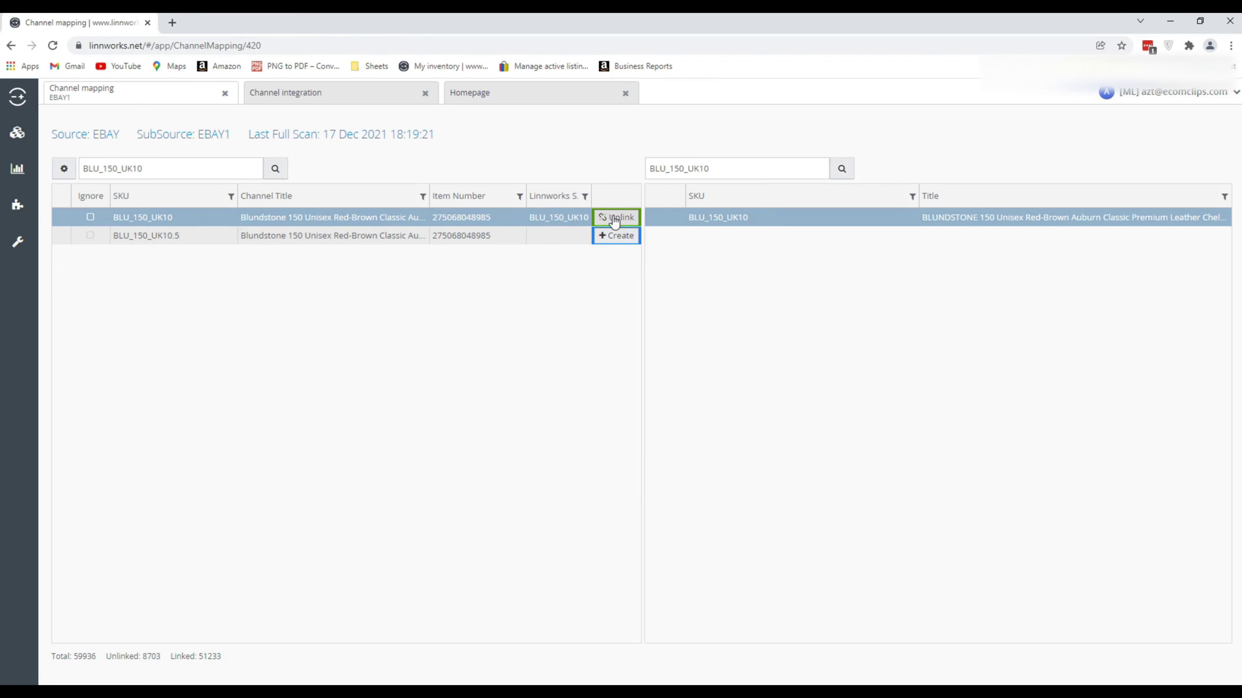